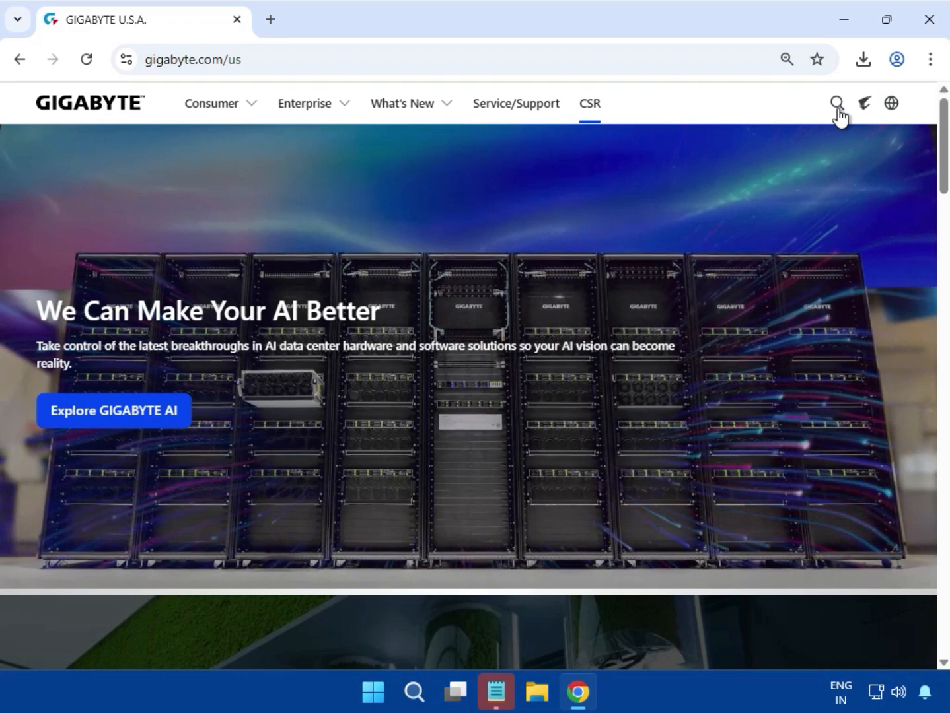
Search the GIGABYTE site for H610M S2 V3 DDR4 and open the motherboard's product page.
click(836, 105)
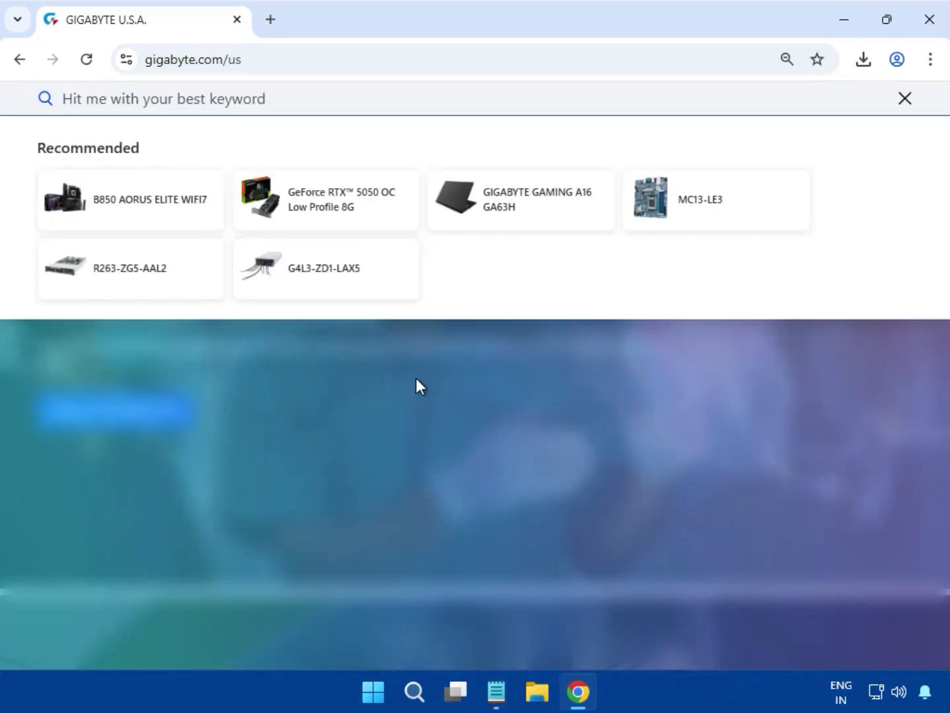
text(H610M S2 V3 DDR4)
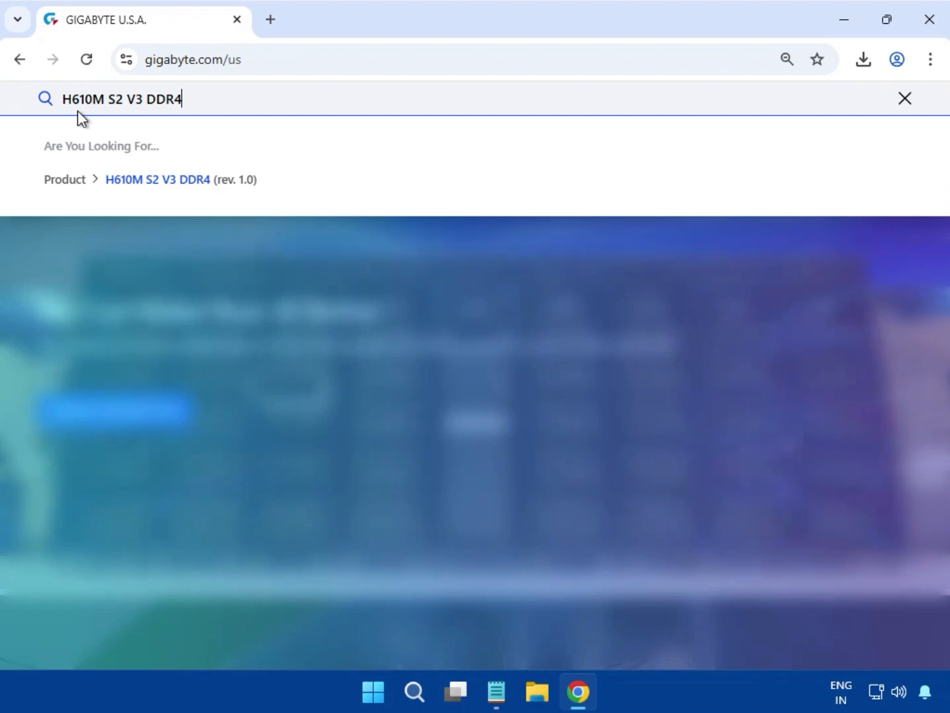
key(Return)
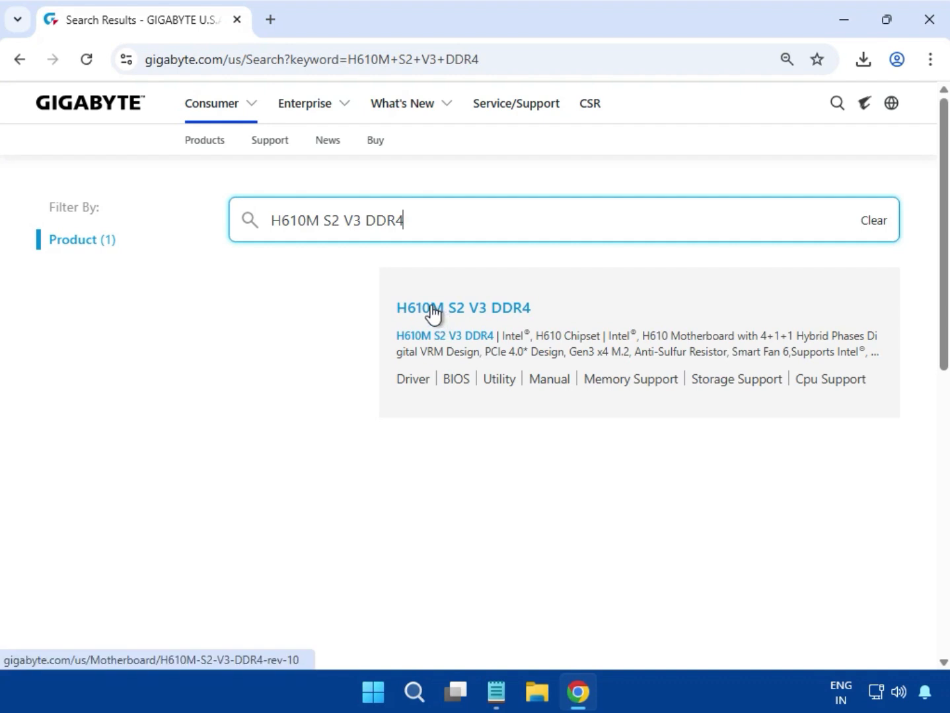
click(452, 310)
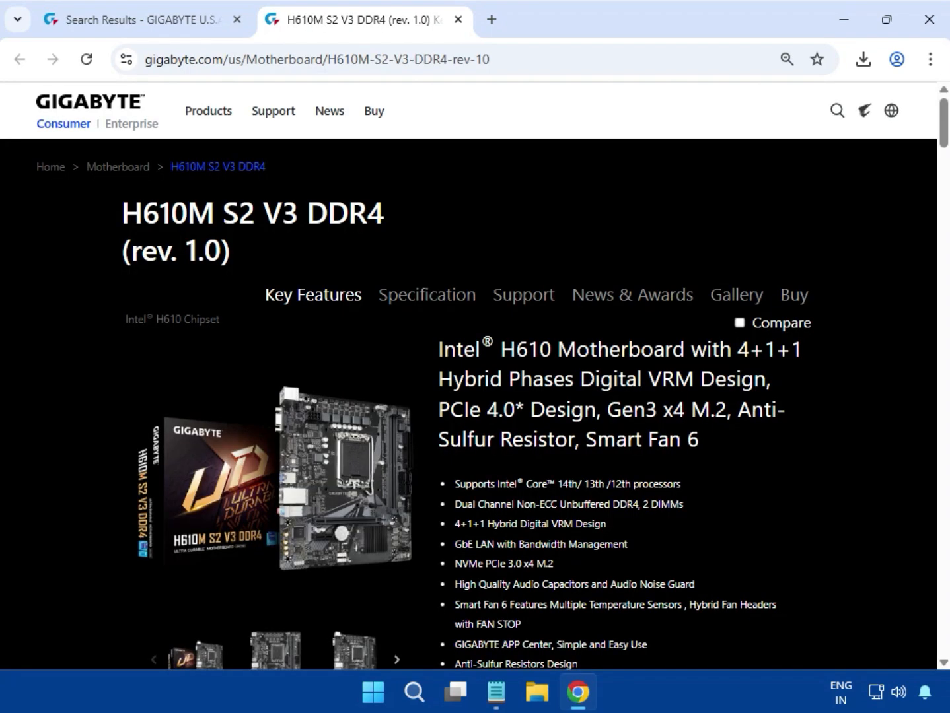
Open the motherboard's support downloads and filter the drivers for Windows 11 64bit.
click(514, 295)
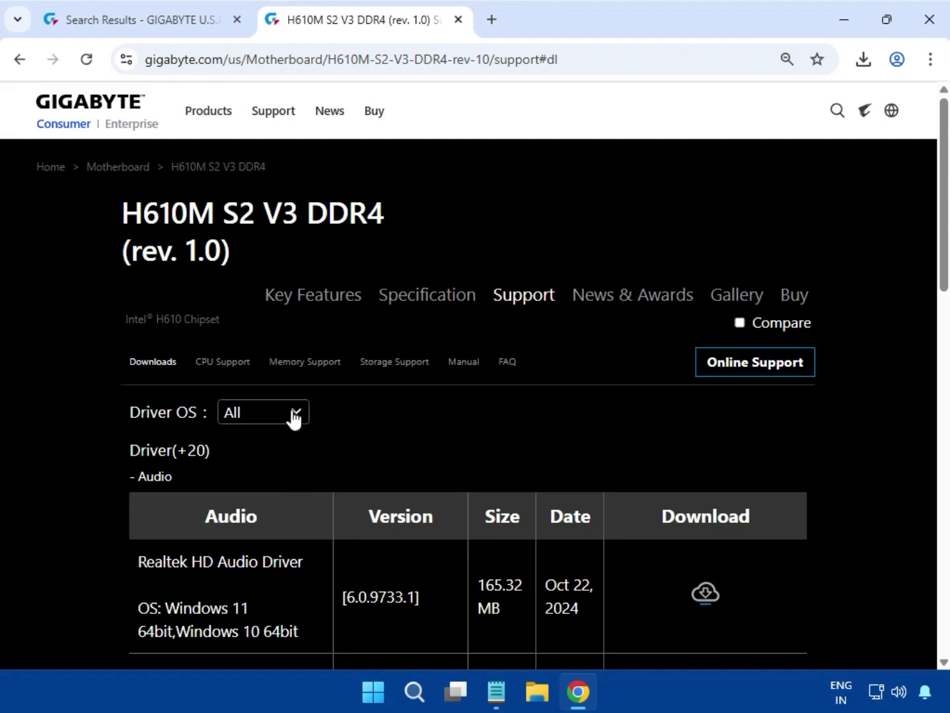
click(294, 417)
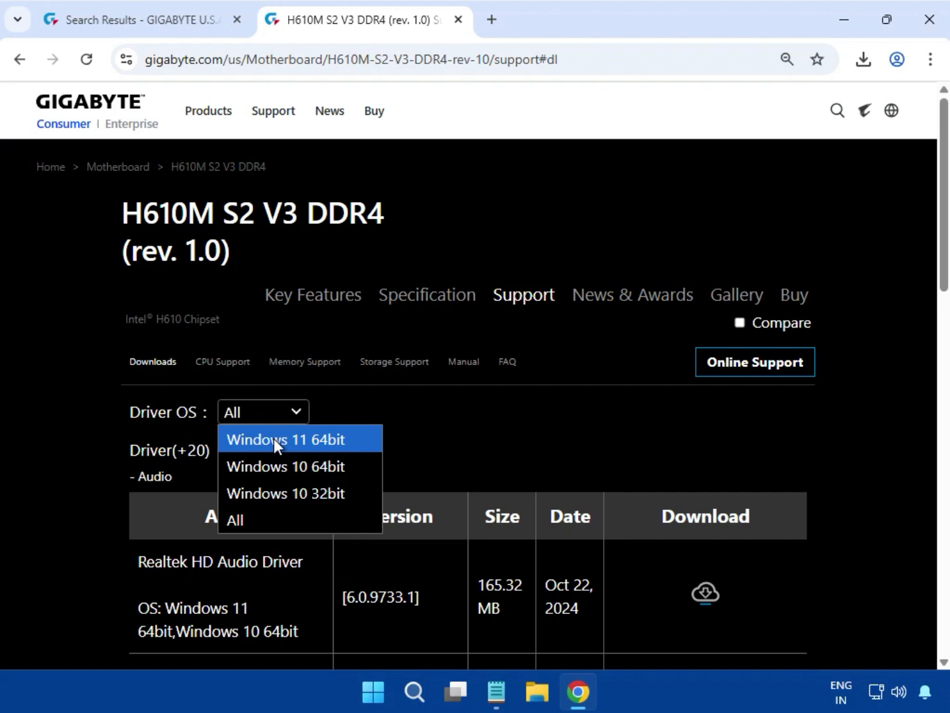
click(274, 439)
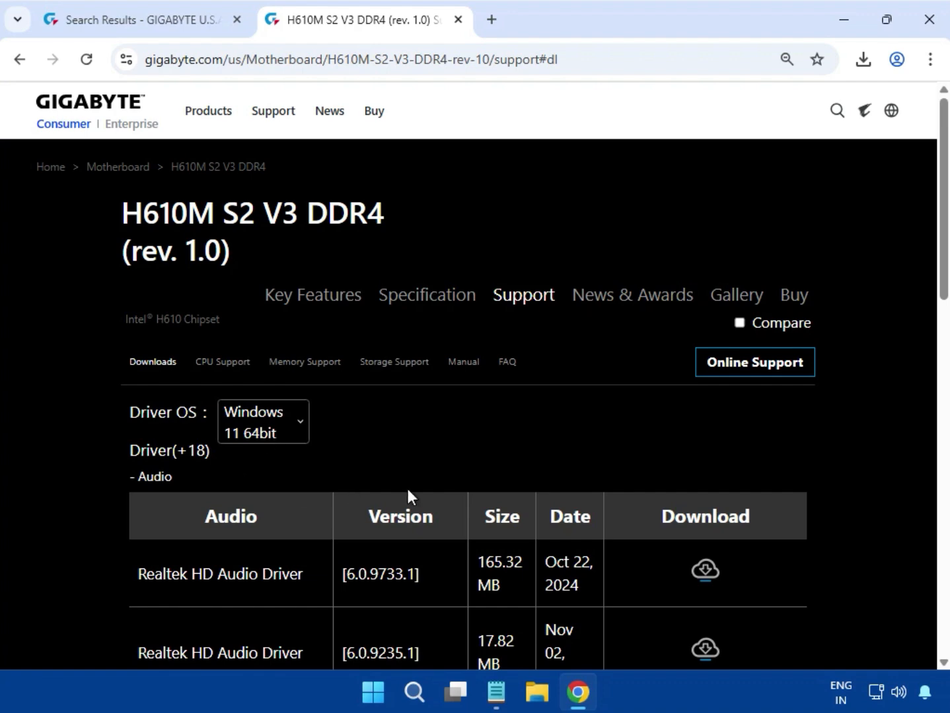
Download the Realtek HD Audio Driver version 6.0.9733.1 from the Audio list.
scroll(839, 527, down, 6)
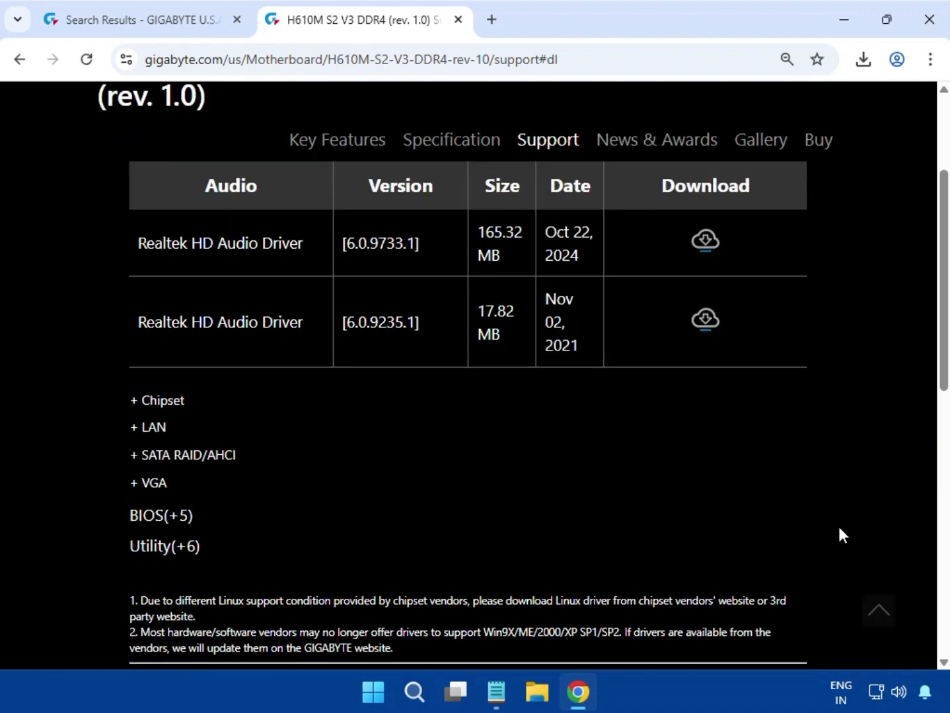
scroll(839, 527, up, 7)
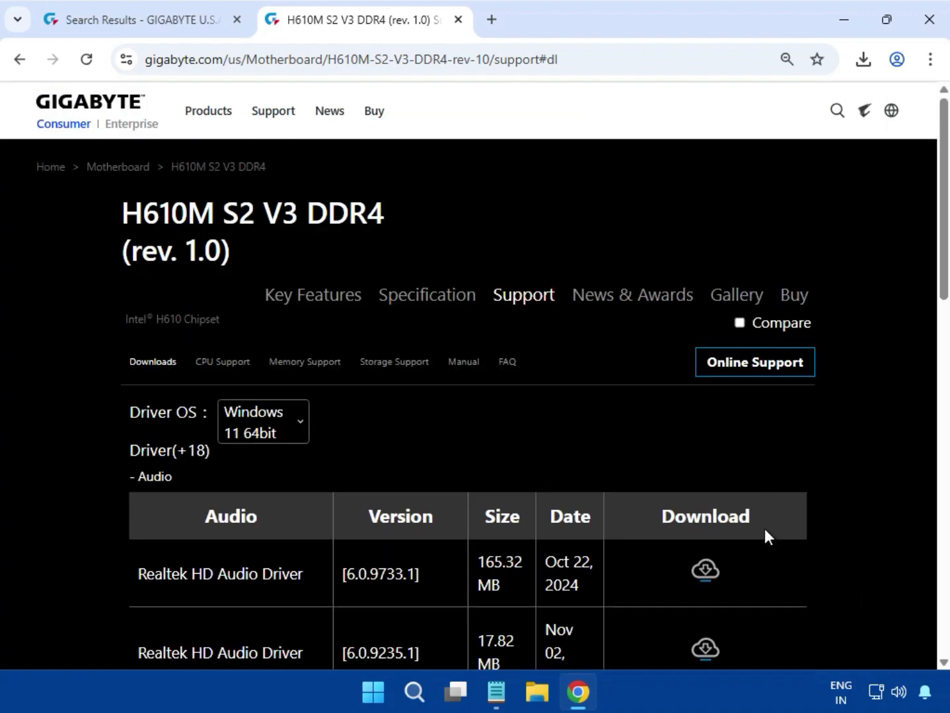
scroll(602, 530, down, 1)
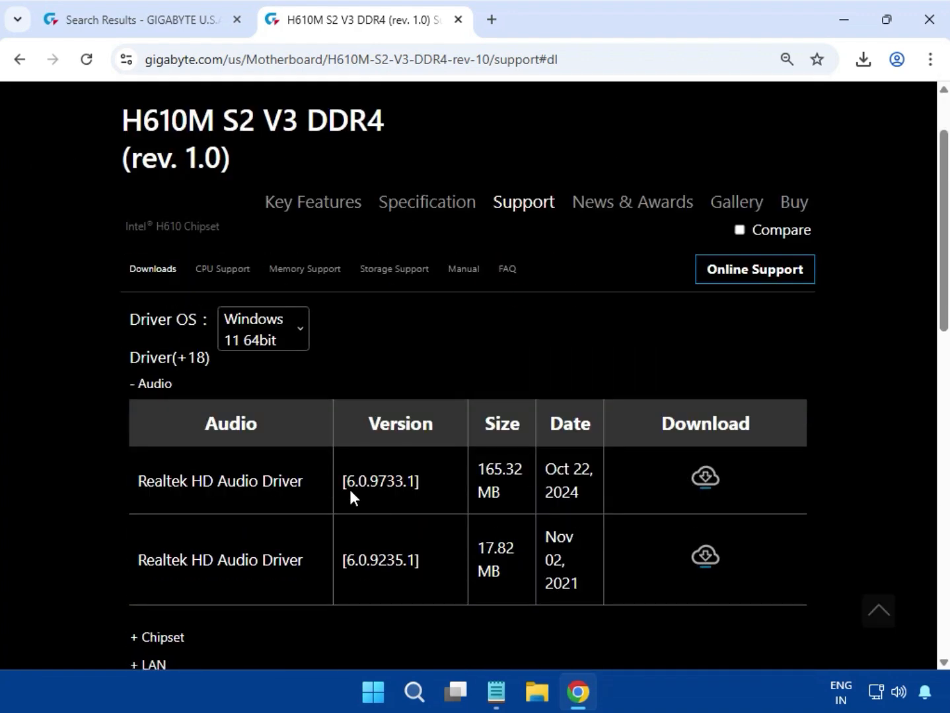
triple_click(162, 483)
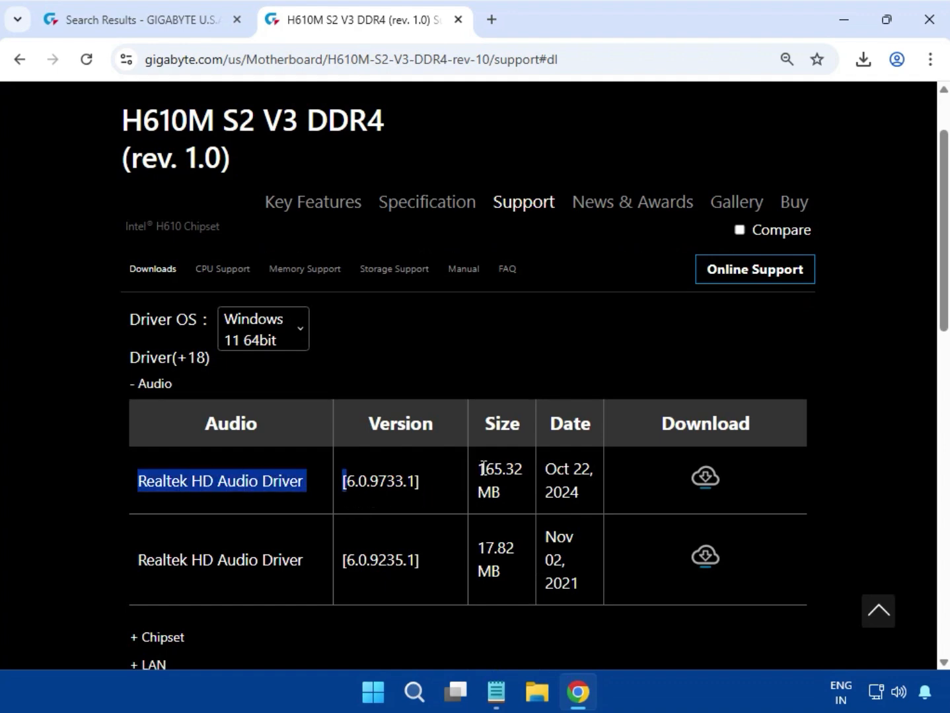
drag(484, 469, 504, 491)
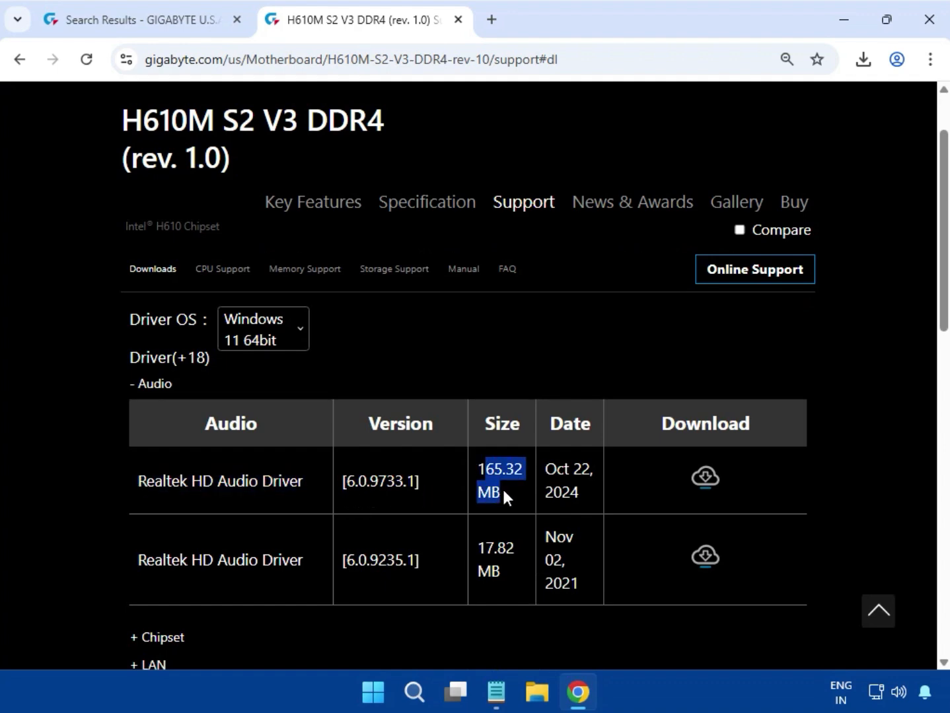
click(721, 482)
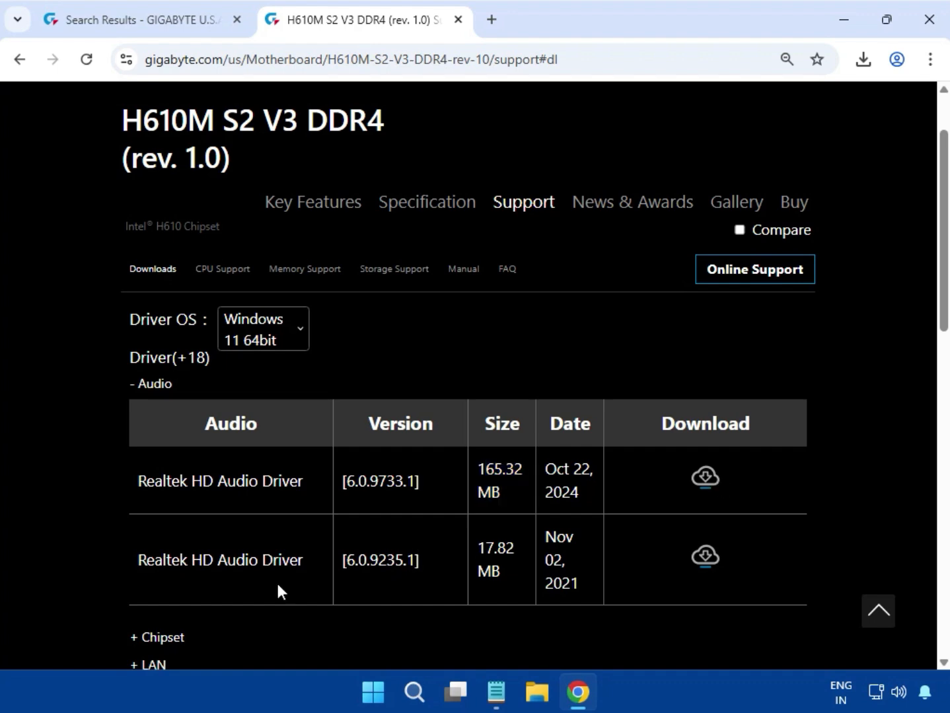
drag(200, 568, 278, 562)
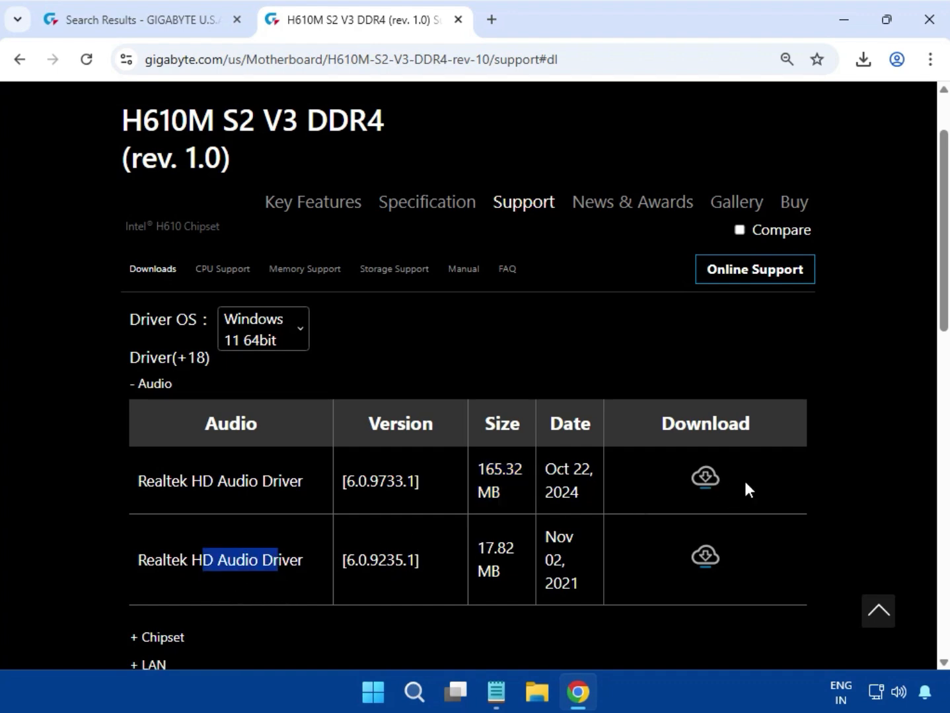
click(703, 474)
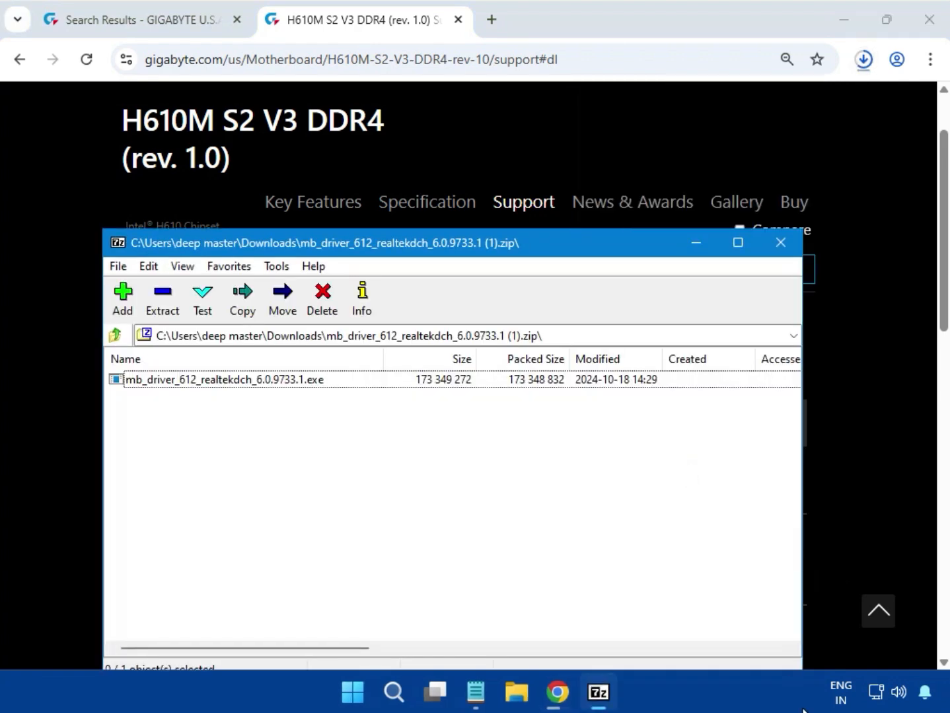
Run mb_driver_612_realtekdch_6.0.9733.1.exe from the downloaded archive, allow it to make changes, and close the archive.
double_click(169, 385)
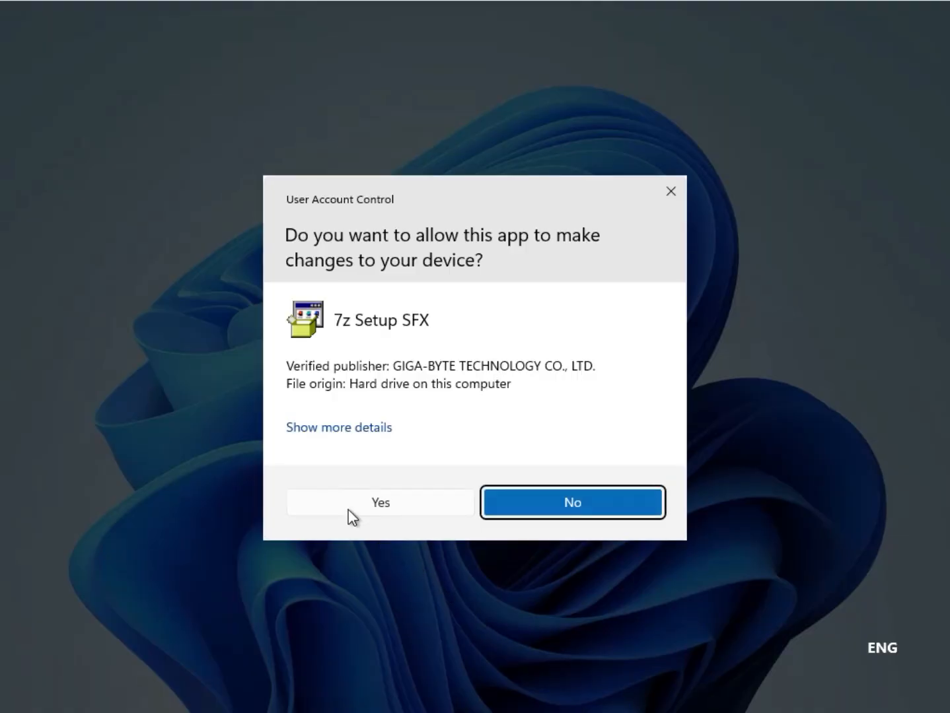
click(374, 503)
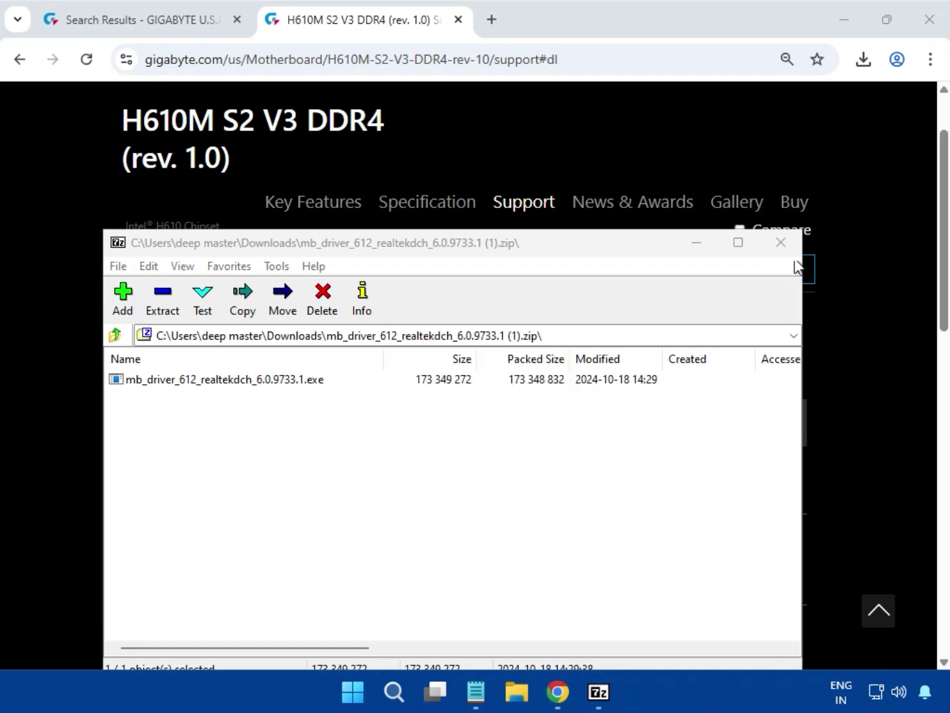
click(781, 242)
Expand the Chipset drivers and download the Intel Serial I/O driver 30.100.2221.20 dated Mar 03, 2025.
scroll(863, 283, down, 3)
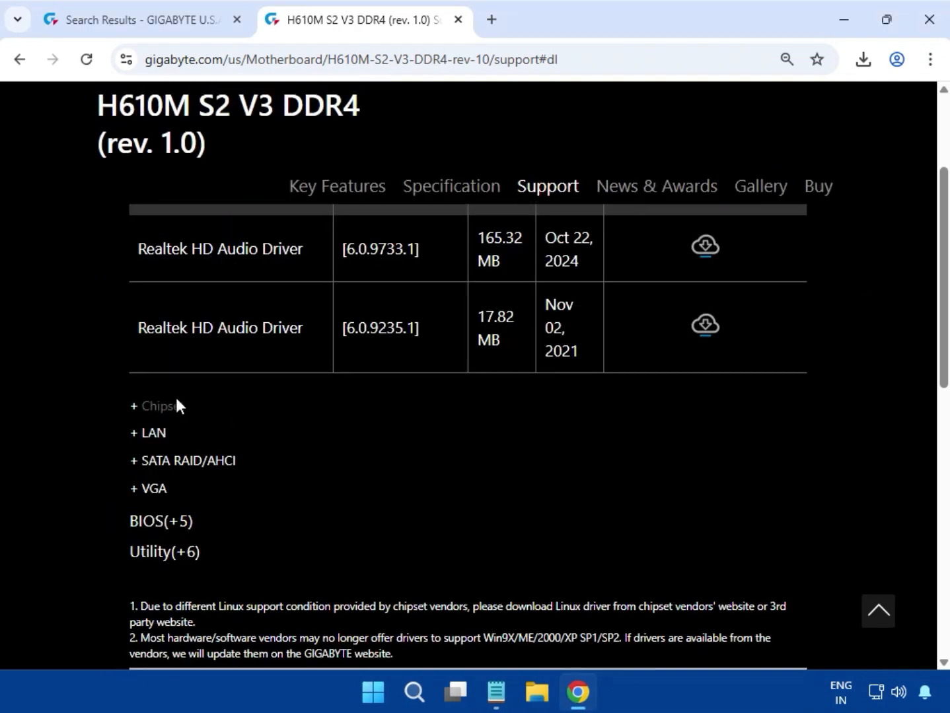
click(176, 400)
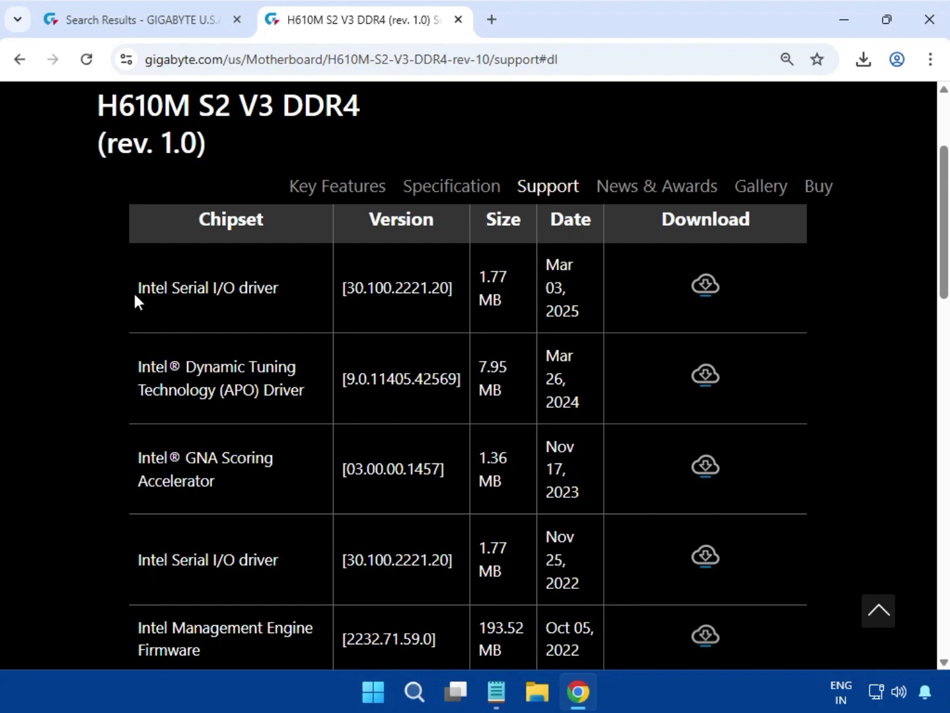
drag(135, 296, 283, 298)
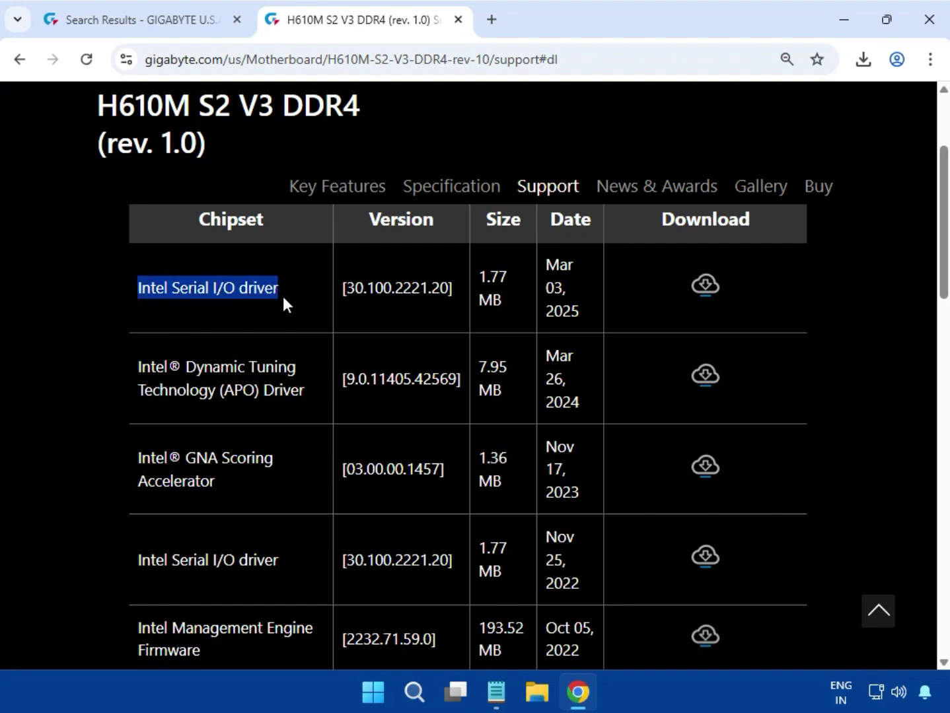
click(707, 290)
Run mb_driver_614_serialio_30.100.2221.20.exe from the downloaded archive, allow it to make changes, and close the archive.
click(859, 68)
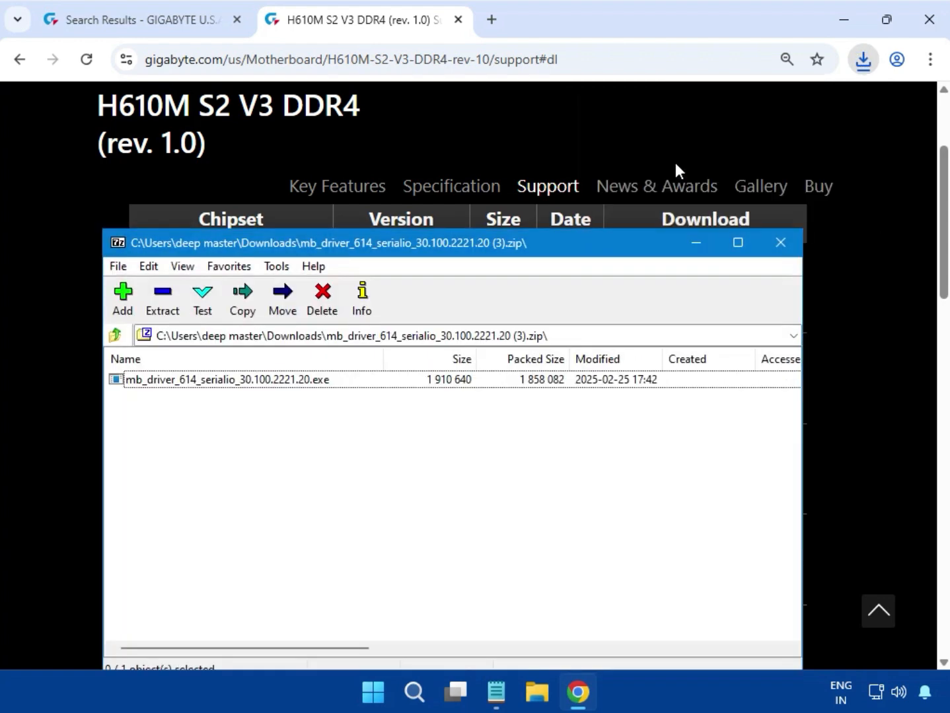
click(291, 382)
double_click(292, 382)
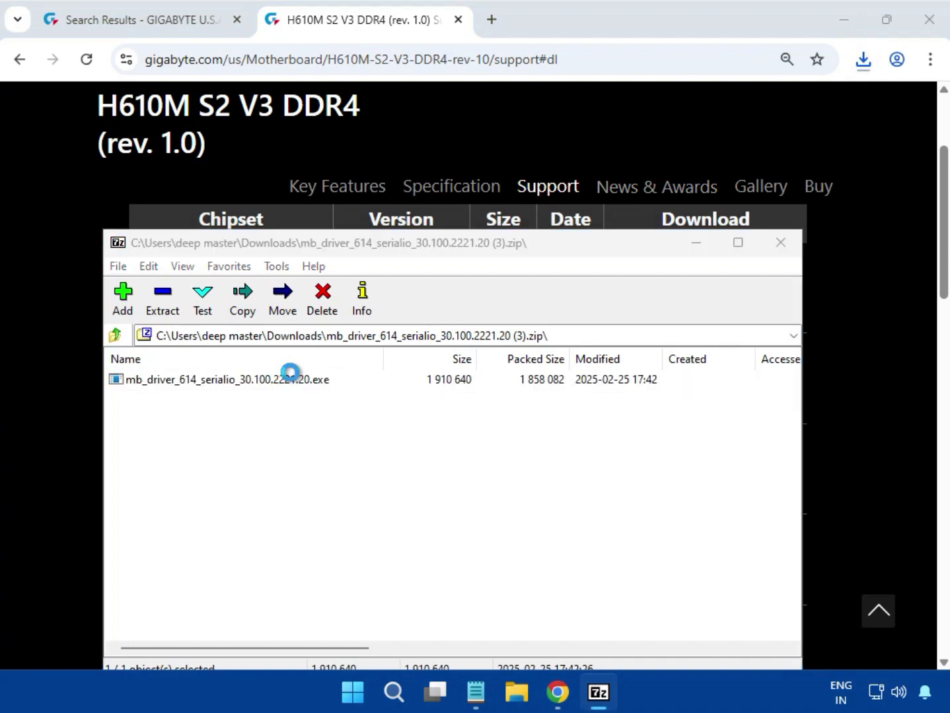
click(291, 382)
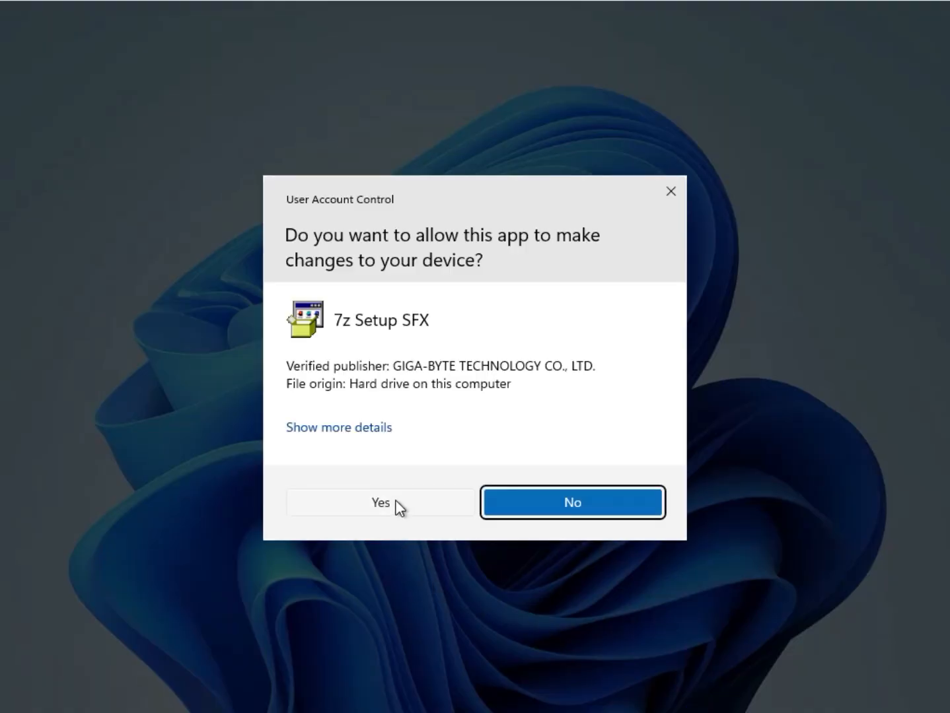
click(381, 504)
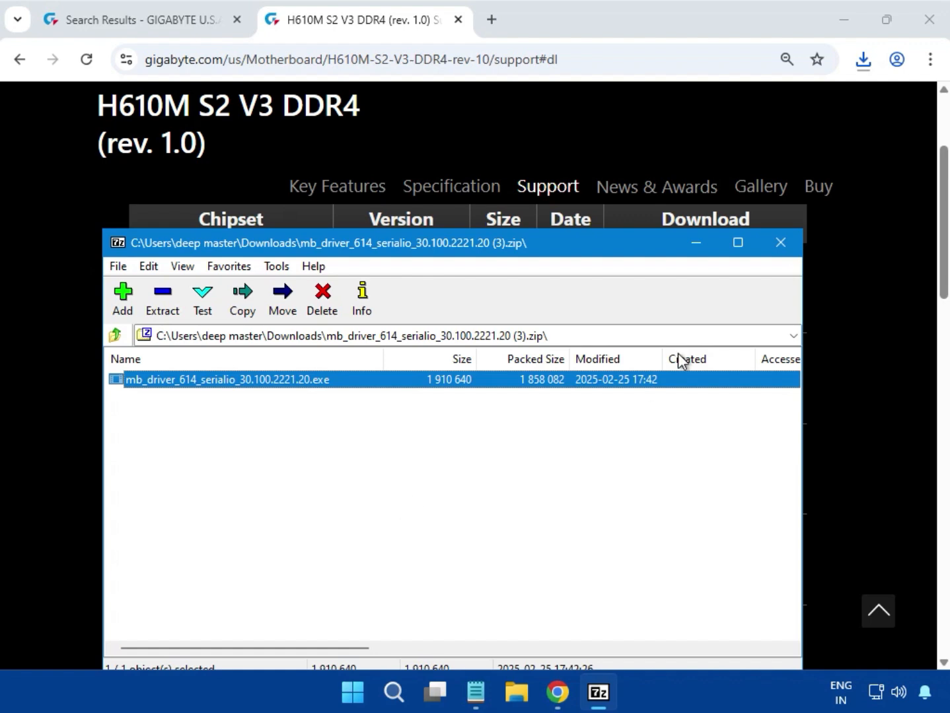
click(778, 254)
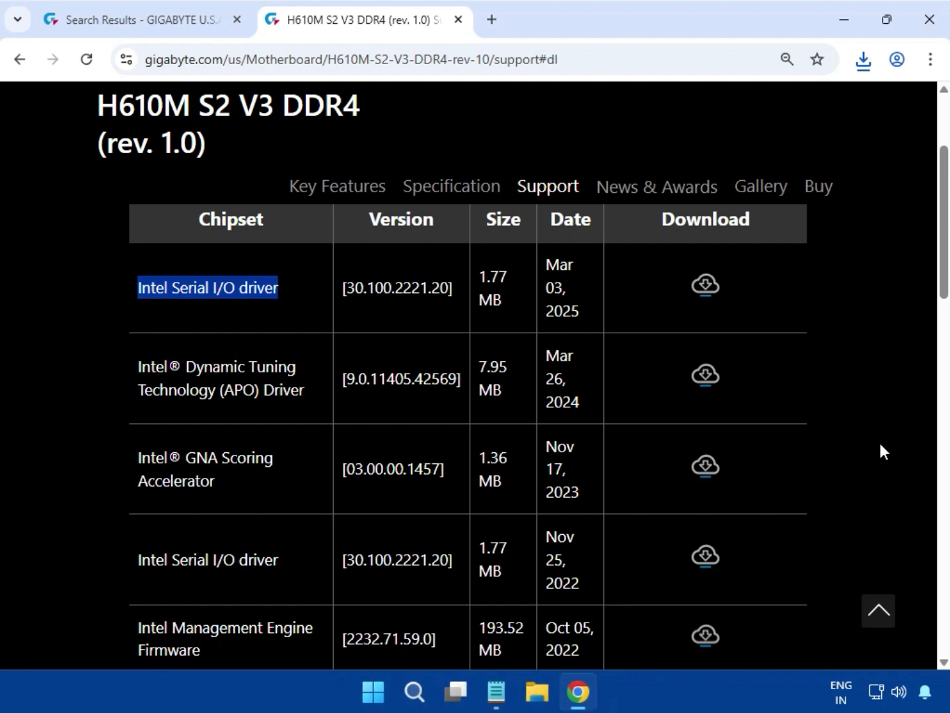
Download the Intel INF installation package version 10.1.19198.8339 from the Chipset list.
click(883, 453)
scroll(317, 562, down, 3)
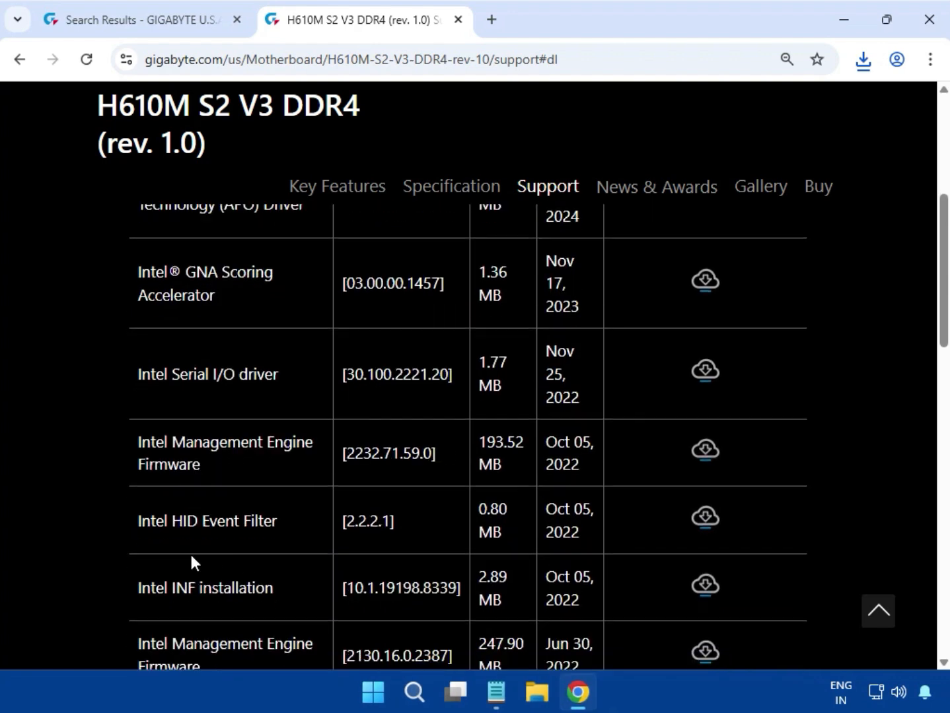
scroll(190, 556, down, 2)
drag(133, 499, 286, 497)
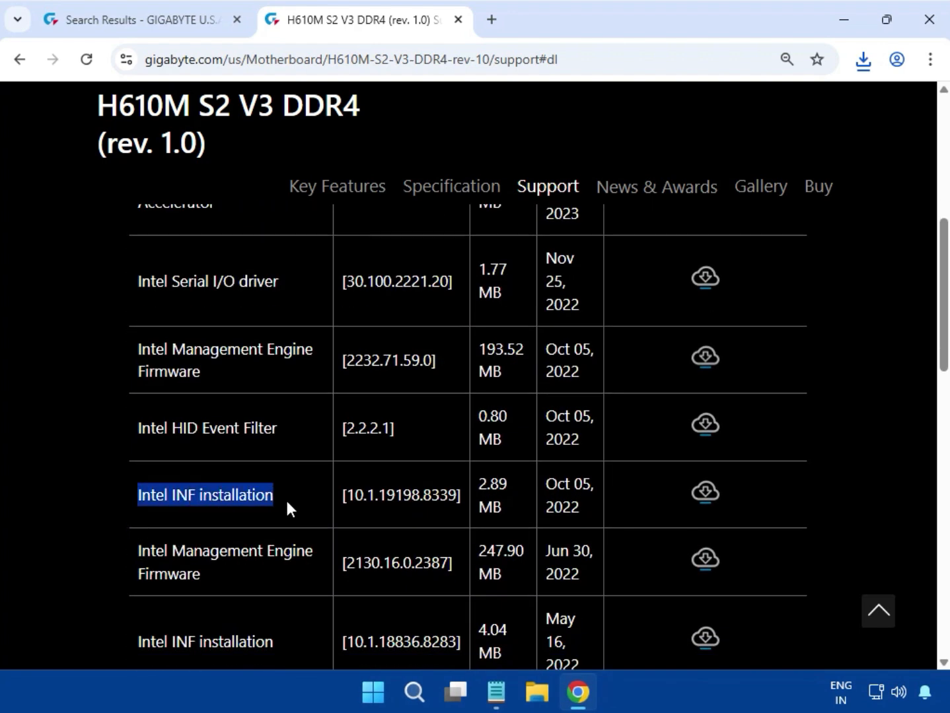
click(720, 491)
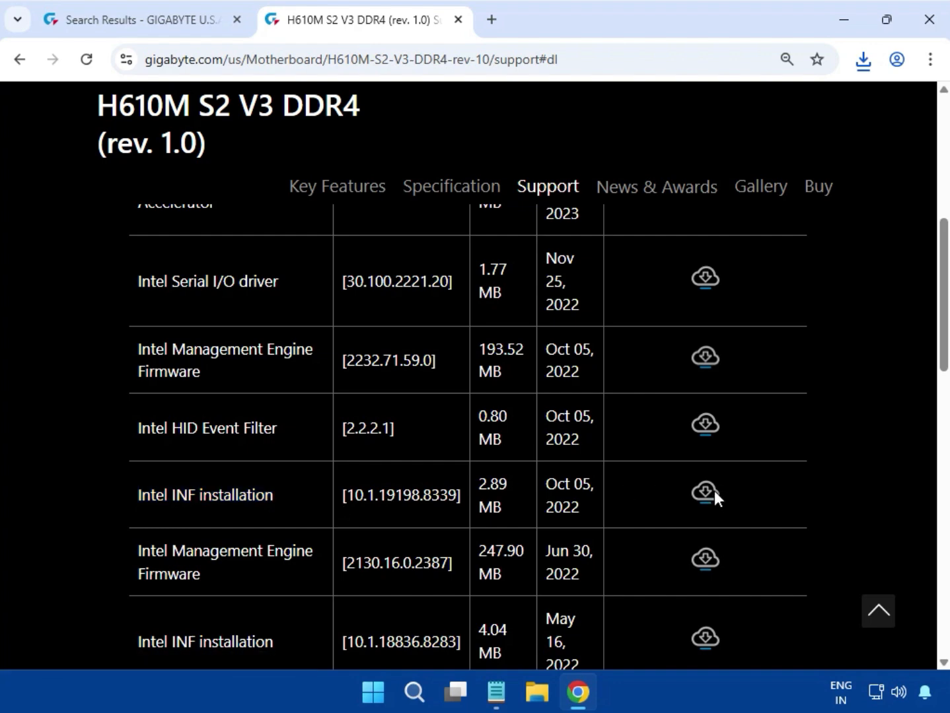
click(714, 492)
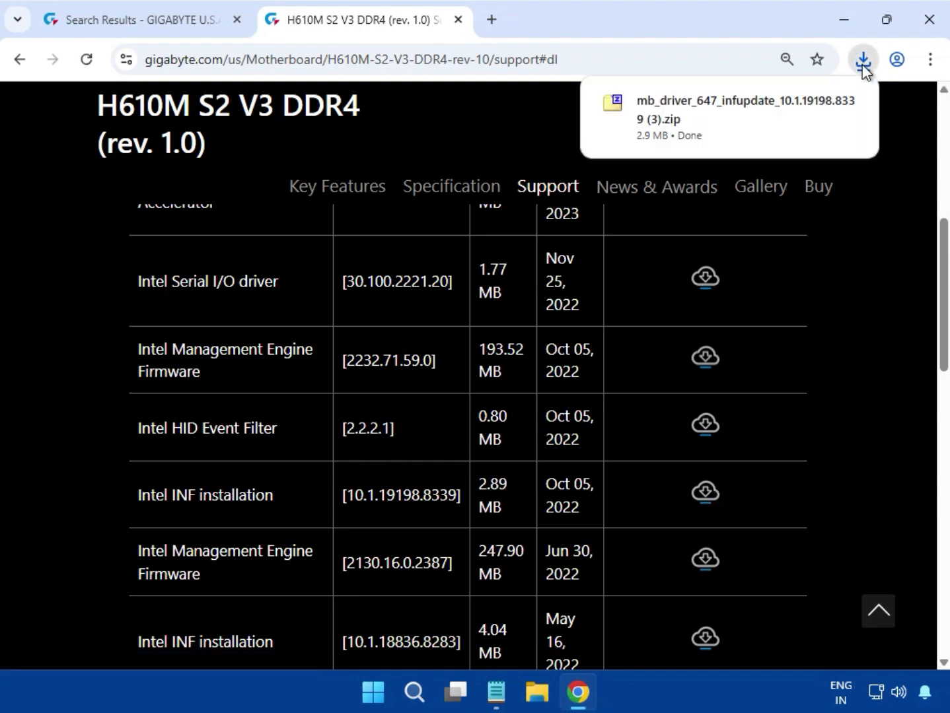
Run mb_driver_647_infupdate_10.1.19198.8339.exe from the downloaded archive, allow it to make changes, and close the archive once installation ends.
click(709, 141)
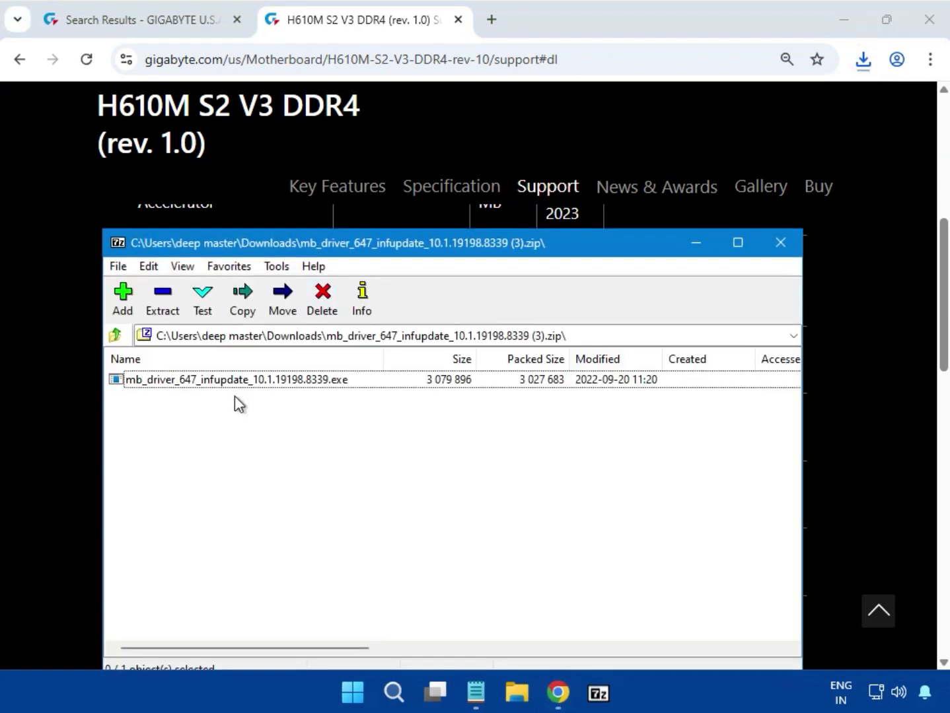
click(243, 380)
double_click(244, 380)
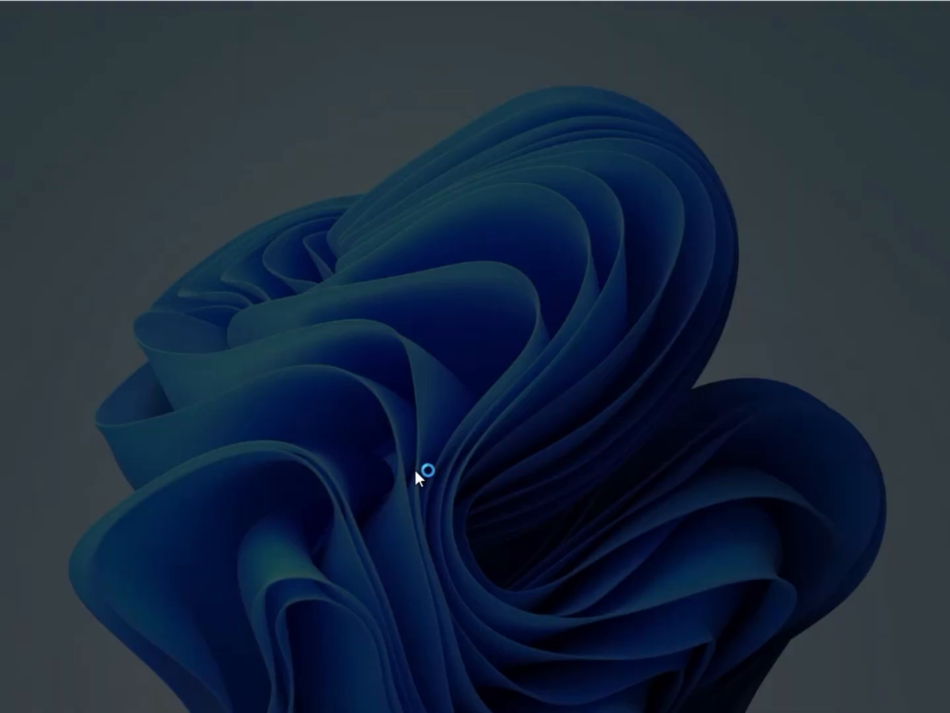
click(380, 501)
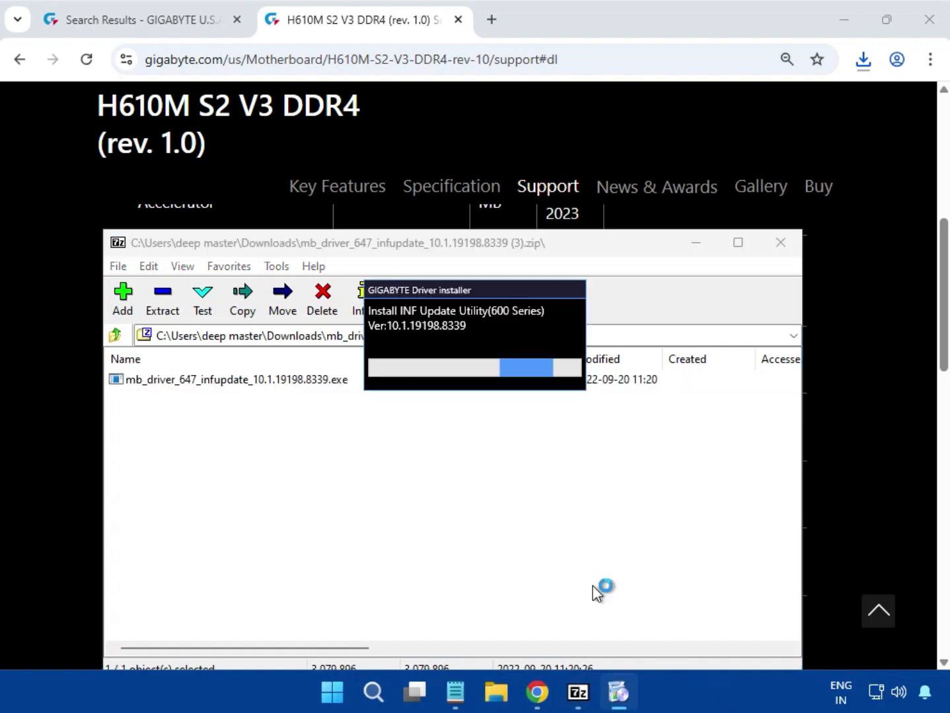
drag(409, 288, 399, 423)
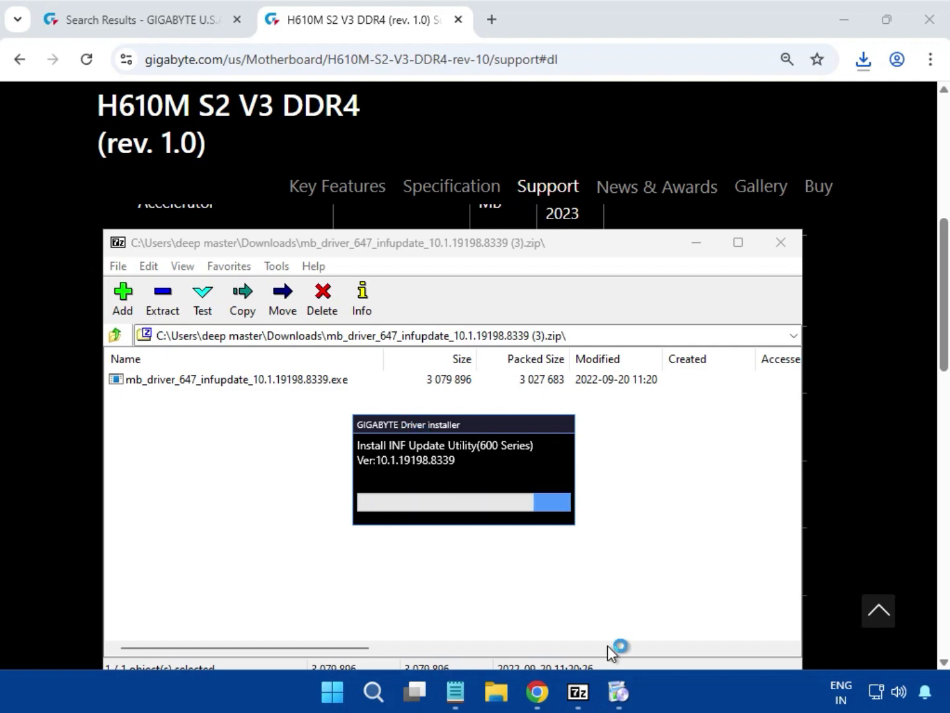
mouse_move(624, 700)
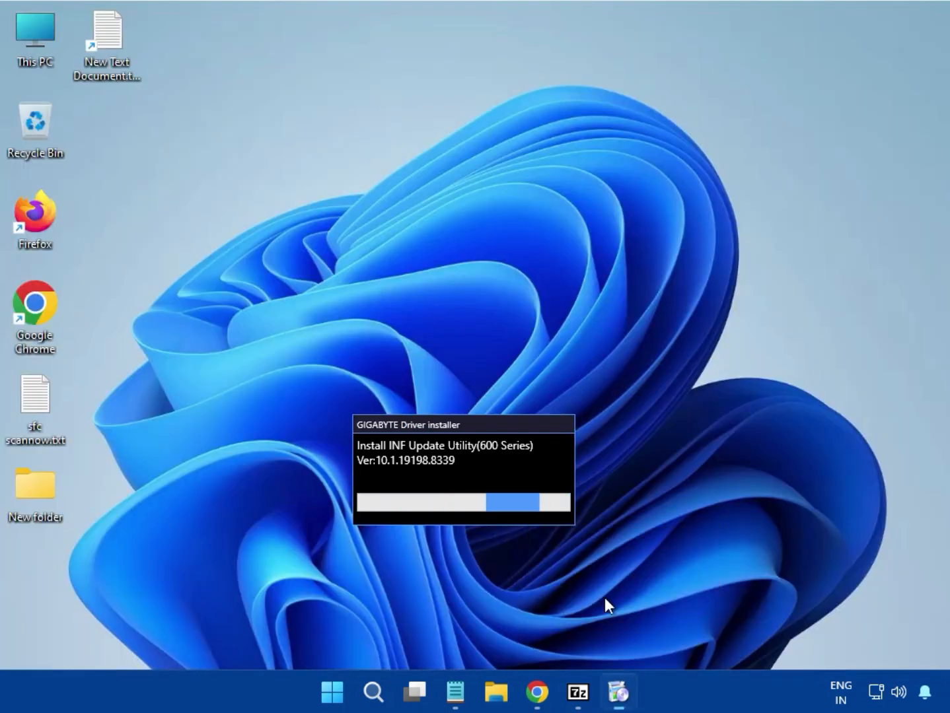
click(605, 601)
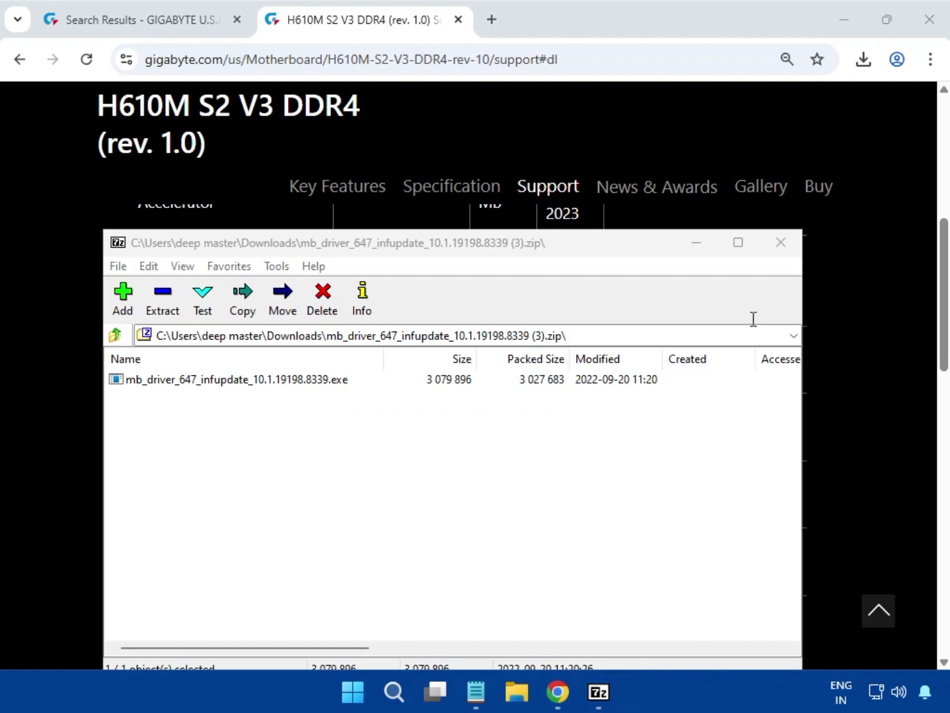
click(783, 249)
click(784, 252)
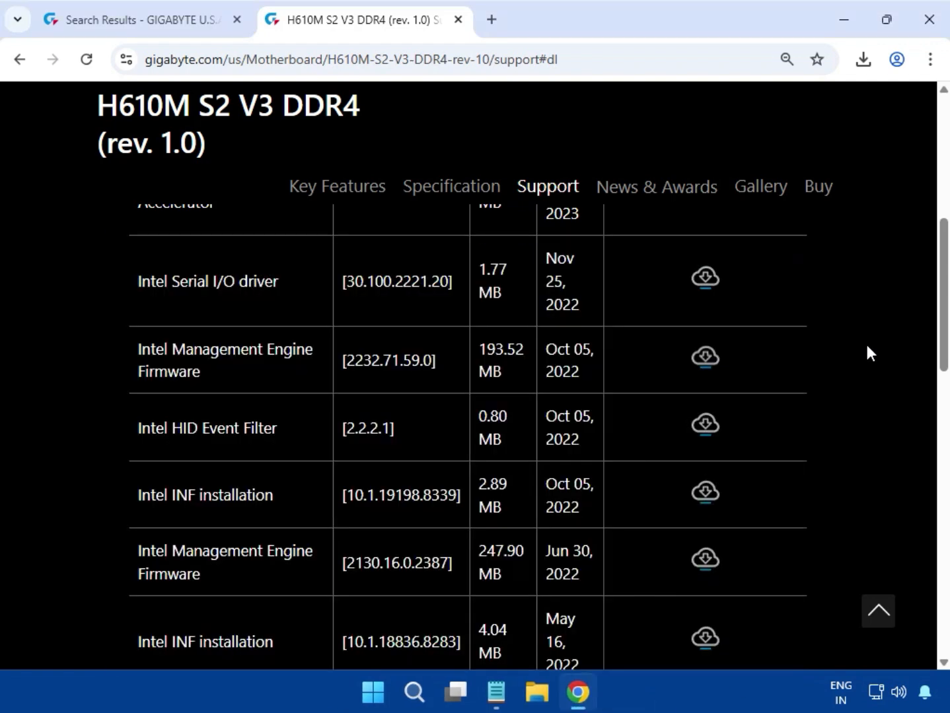
Expand the LAN drivers and download the Realtek LAN Driver version 11.24.0318.2025 dated Jun 12, 2025.
scroll(868, 350, down, 6)
scroll(869, 360, down, 1)
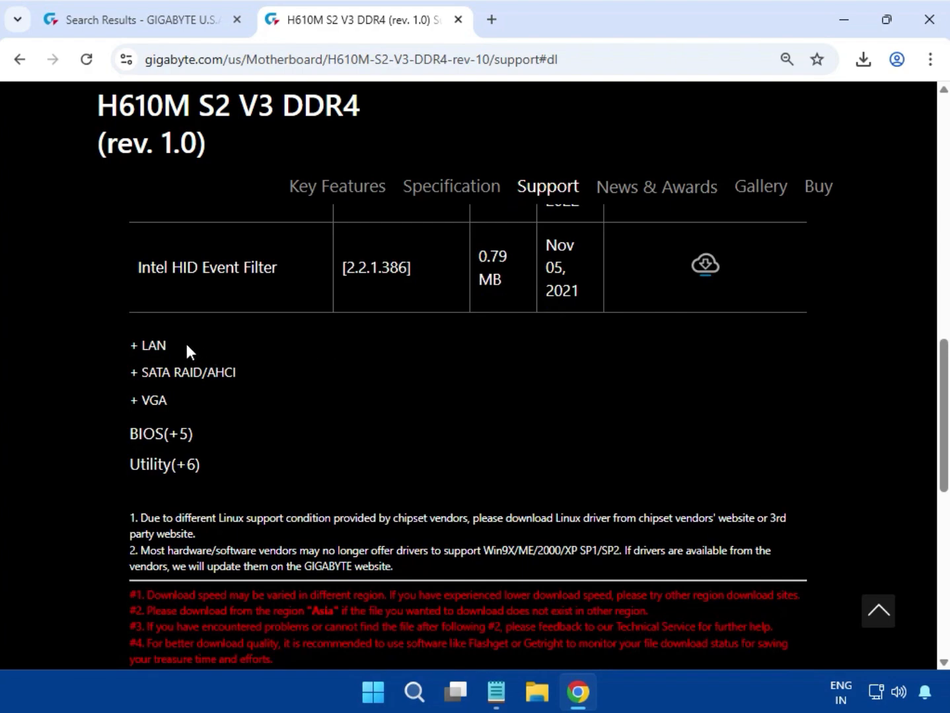
click(153, 350)
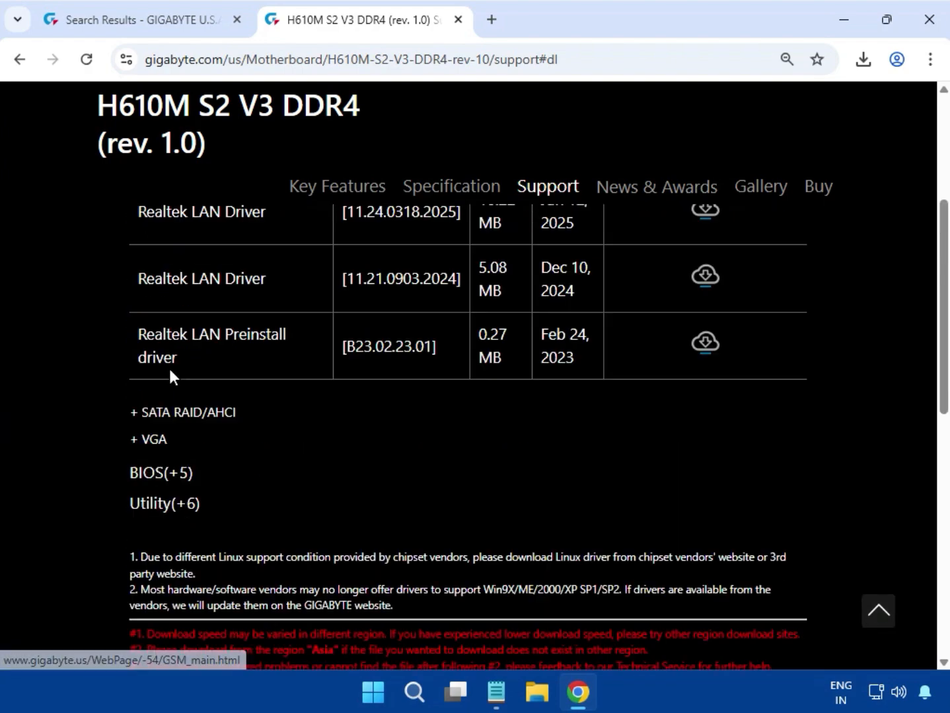
scroll(169, 377, up, 3)
drag(145, 401, 649, 402)
click(706, 394)
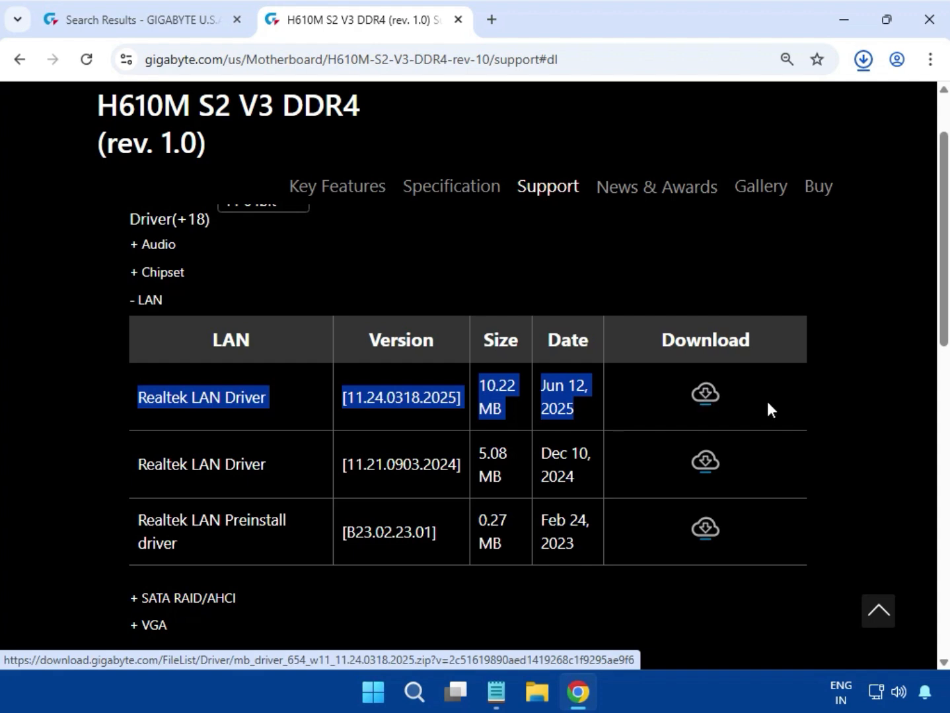
click(845, 404)
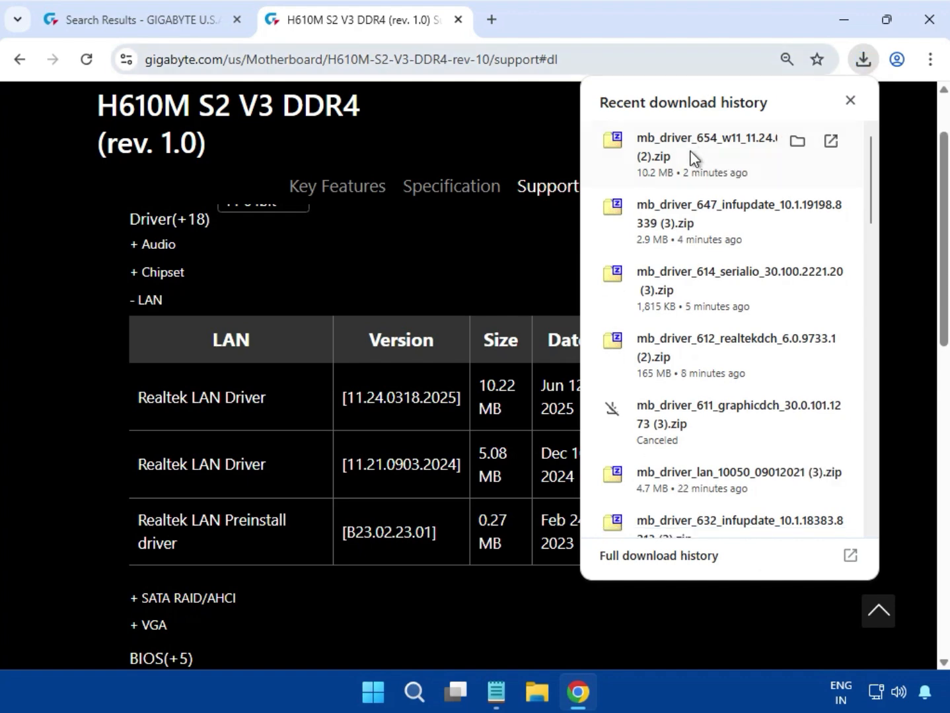
Run mb_driver_654_w11_11.24.0318.2025.exe from the downloaded archive, allow it to make changes, and close the archive once installation ends.
click(692, 159)
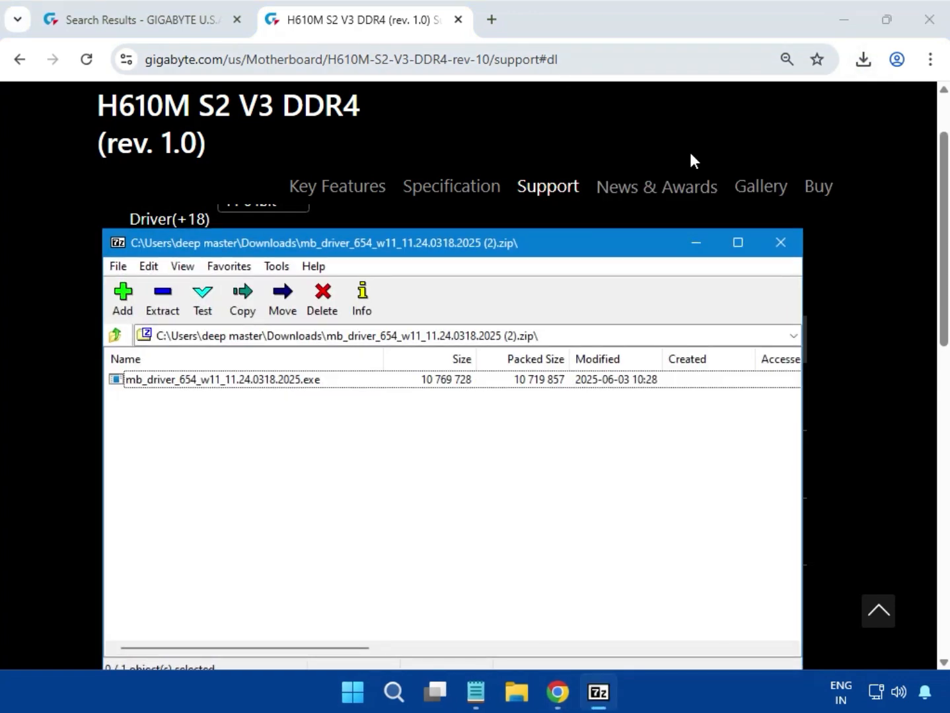
double_click(289, 381)
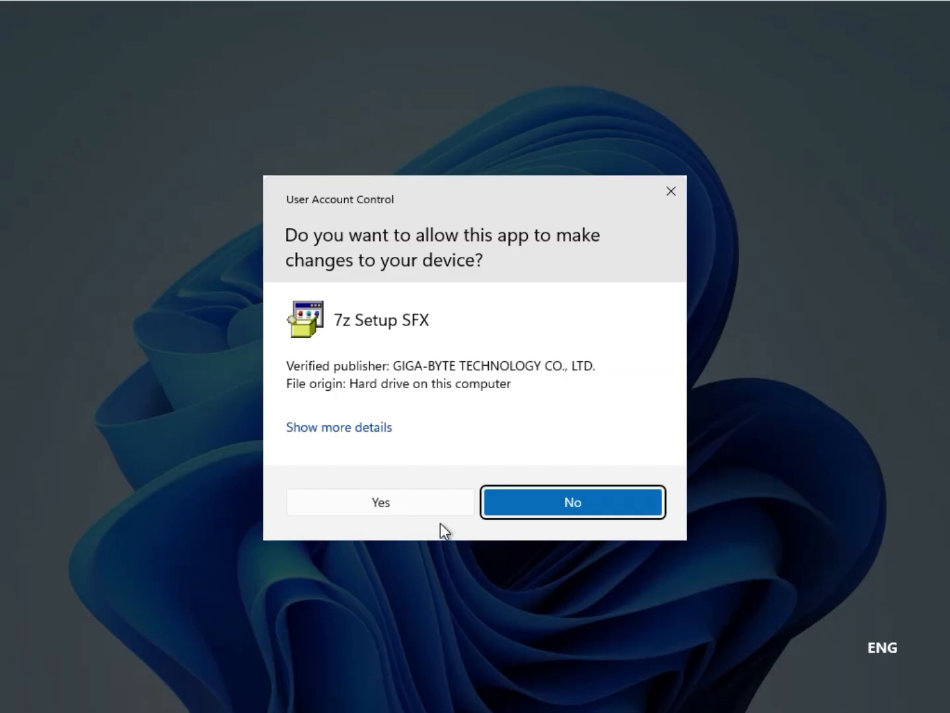
click(407, 502)
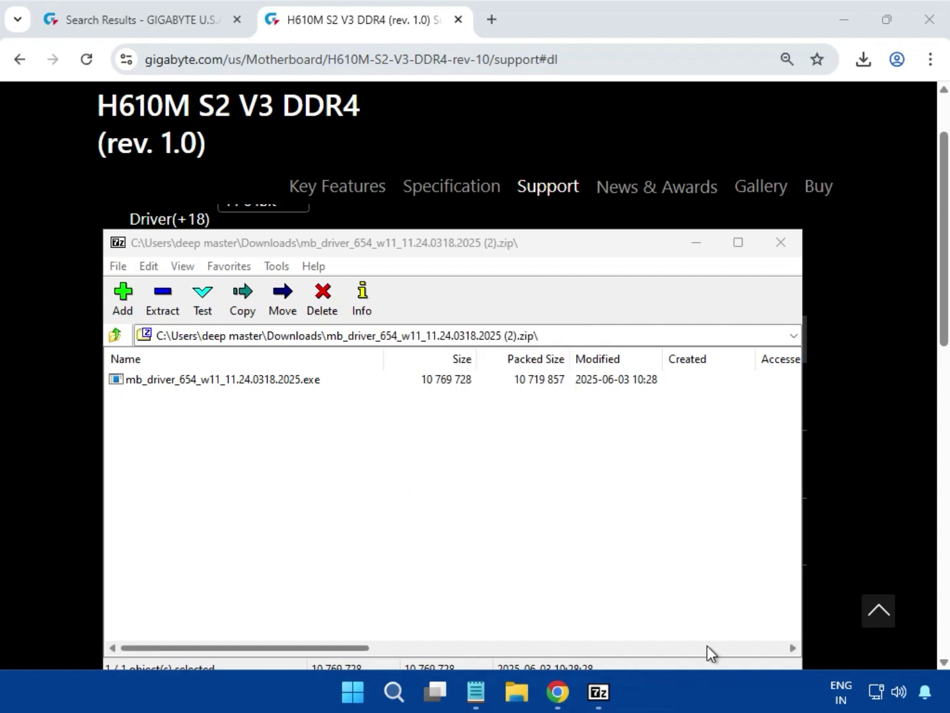
click(780, 243)
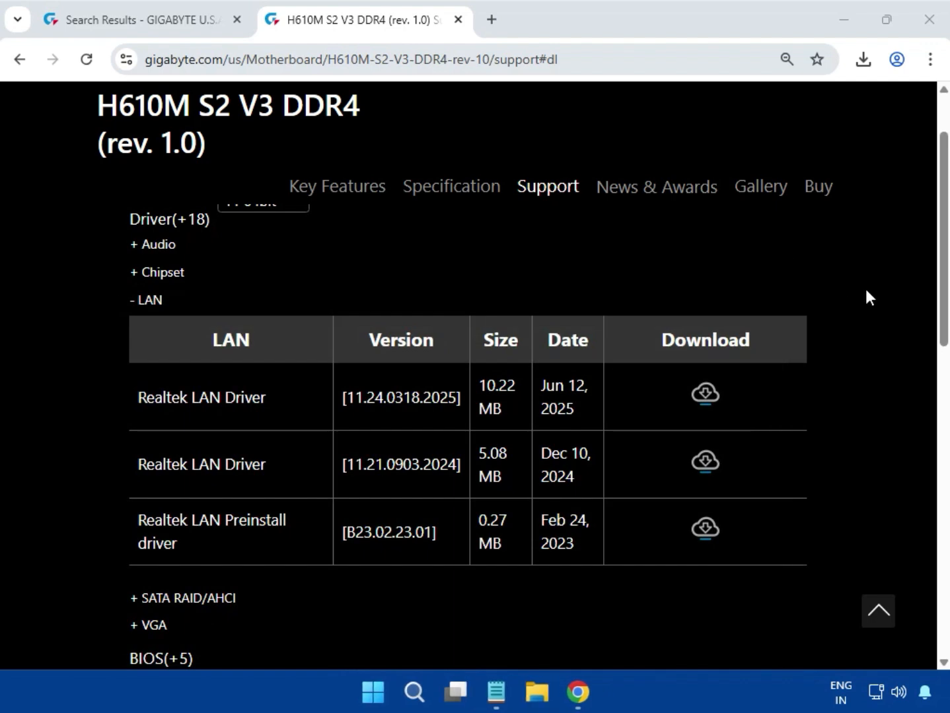
Expand the VGA drivers, download the Intel Graphic Driver version 32.0.101.5542, and check its download progress.
scroll(822, 321, down, 2)
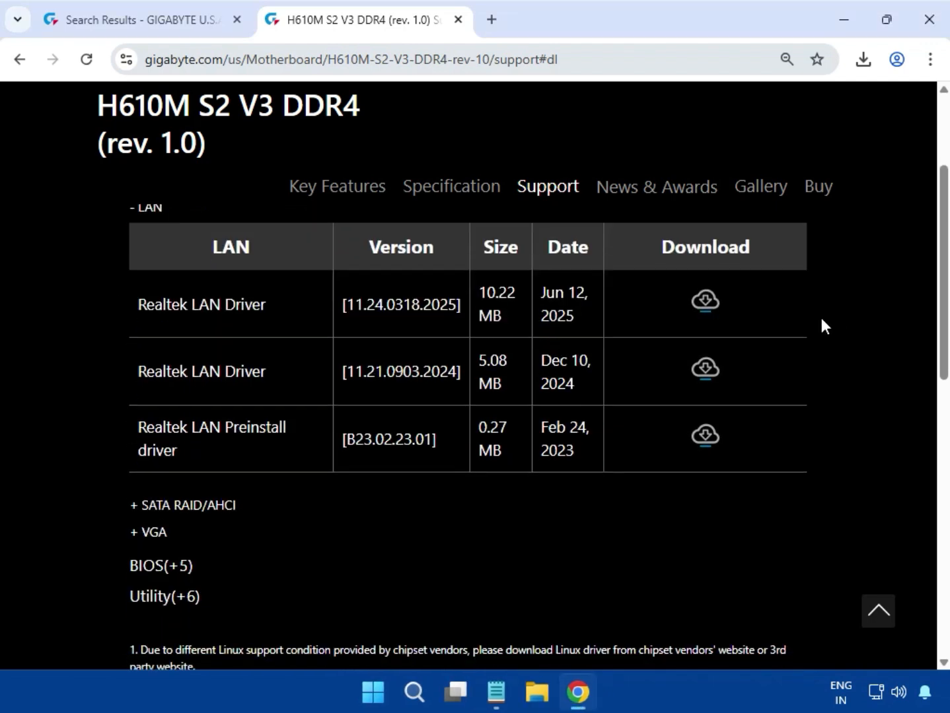
click(151, 532)
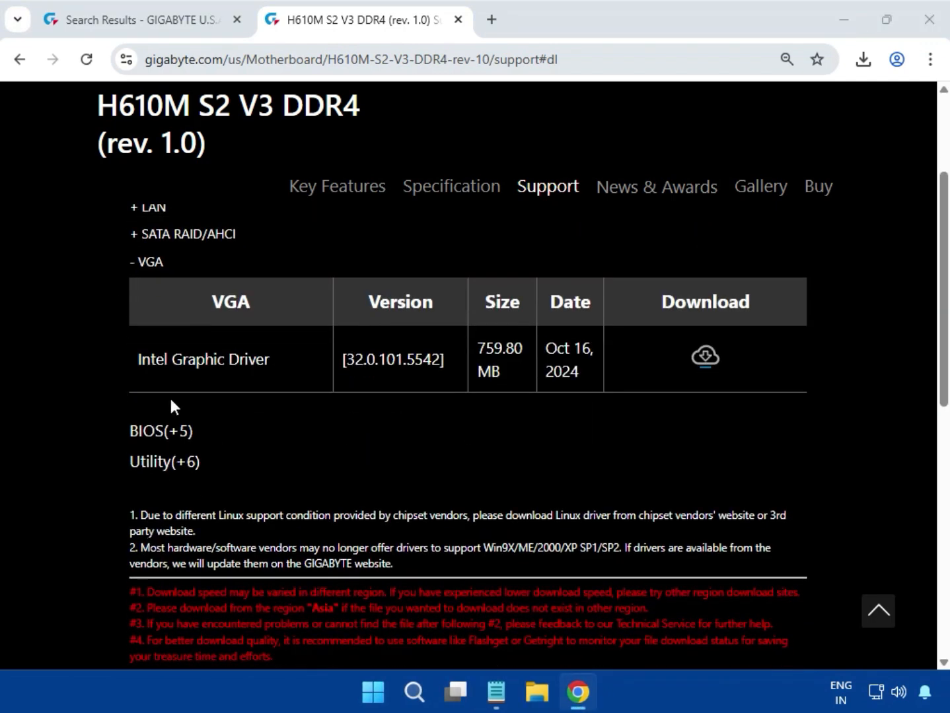
drag(141, 365, 199, 362)
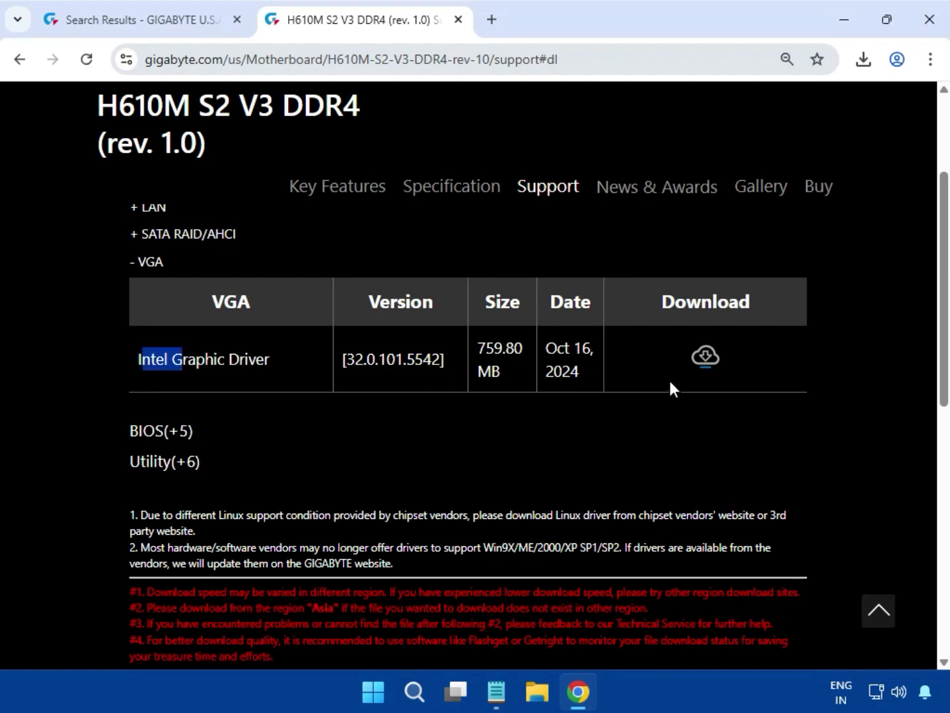
click(709, 362)
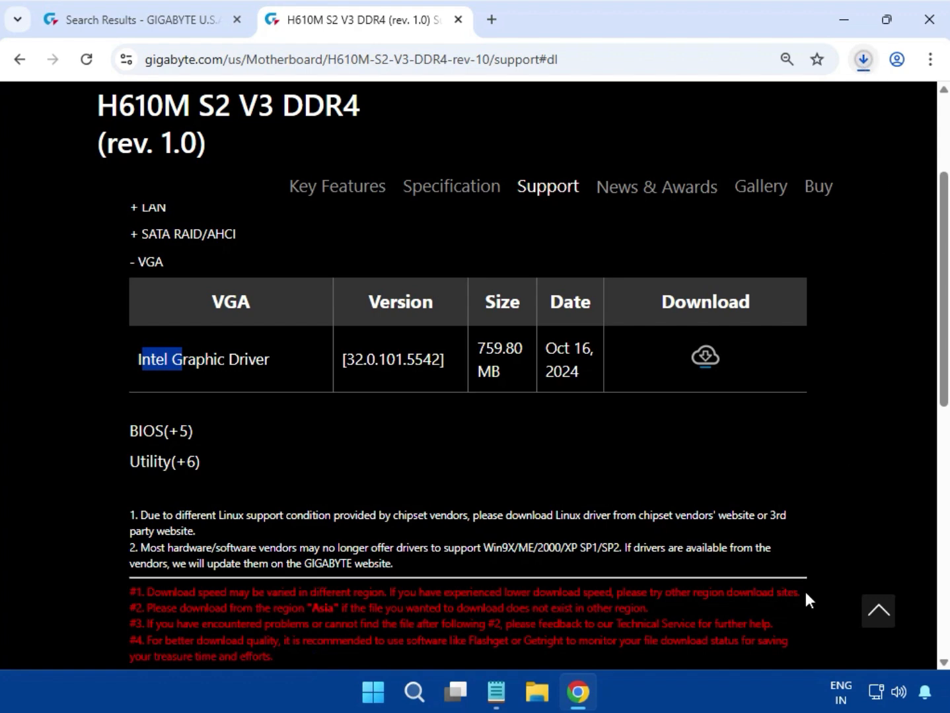
click(863, 59)
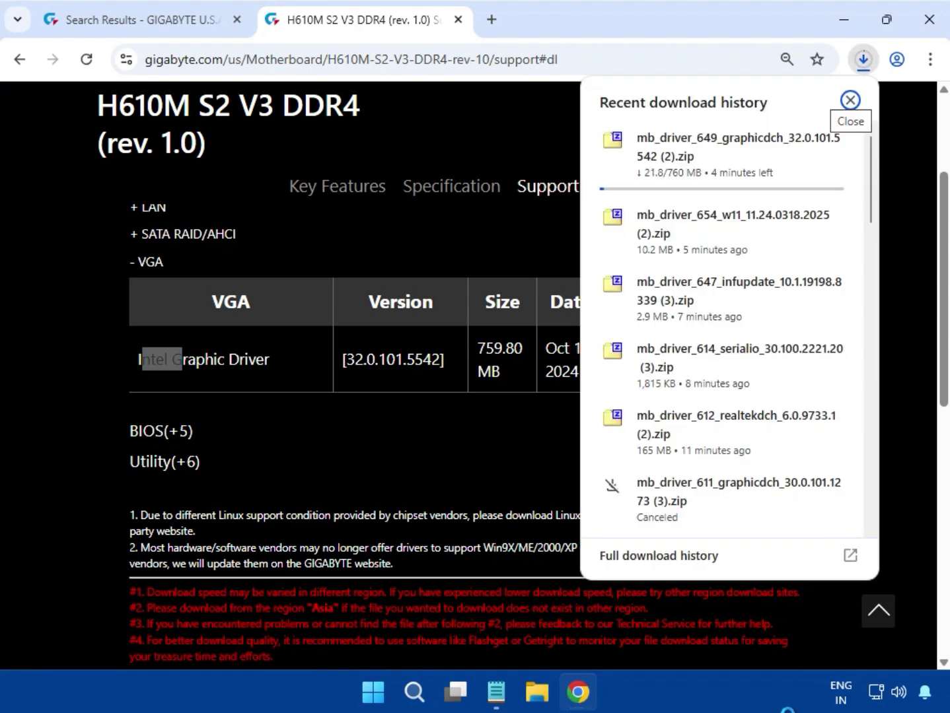
click(851, 99)
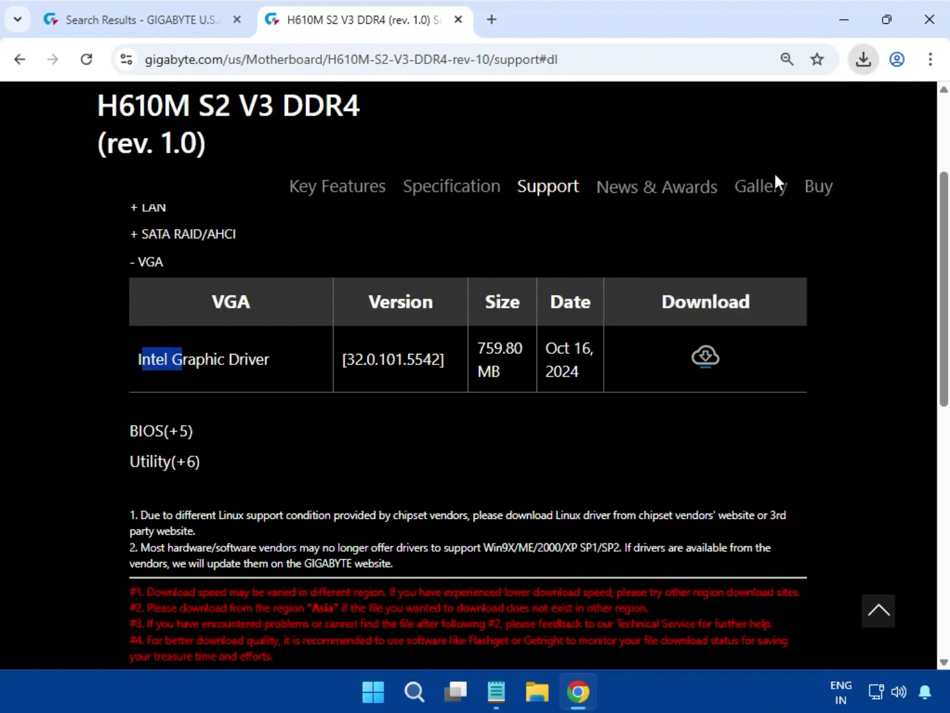
Run mb_driver_649_graphicdch_32.0.101.5542.exe from the downloaded archive and allow it to make changes.
click(863, 59)
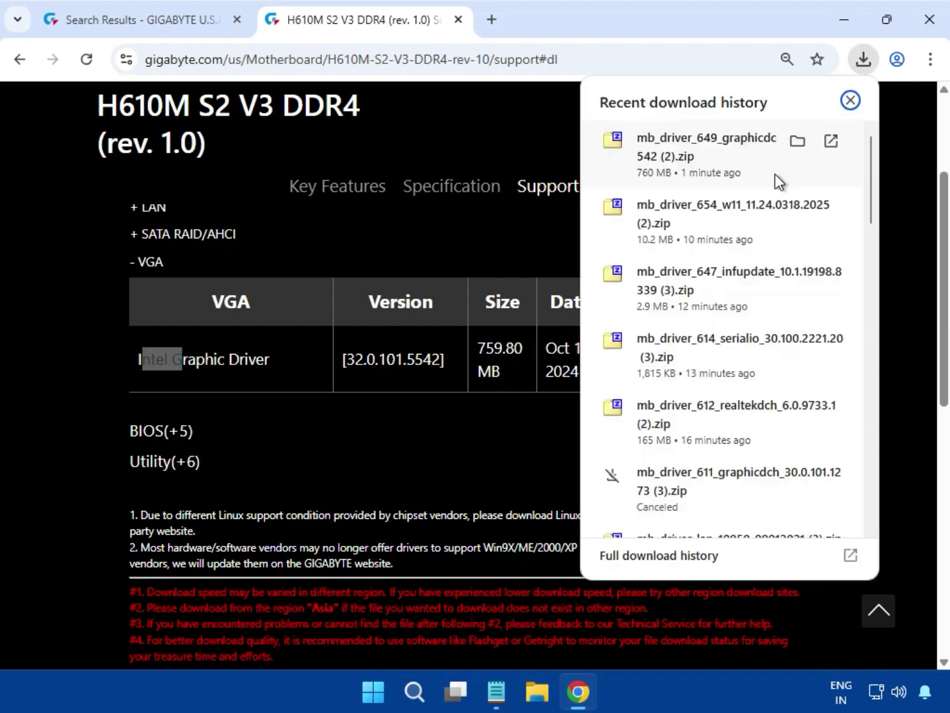
click(682, 157)
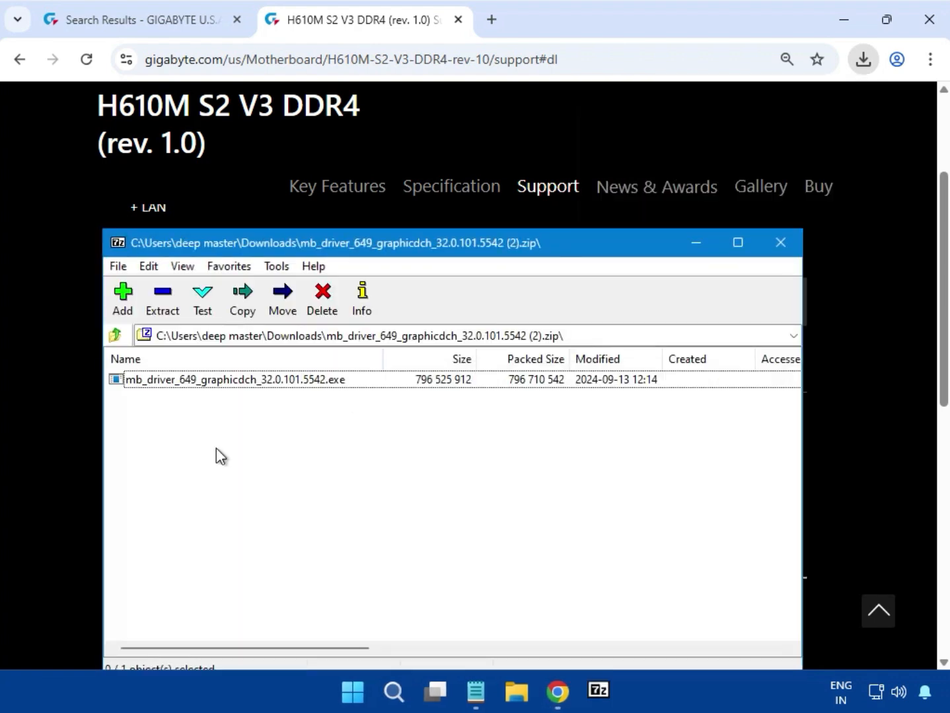
double_click(335, 383)
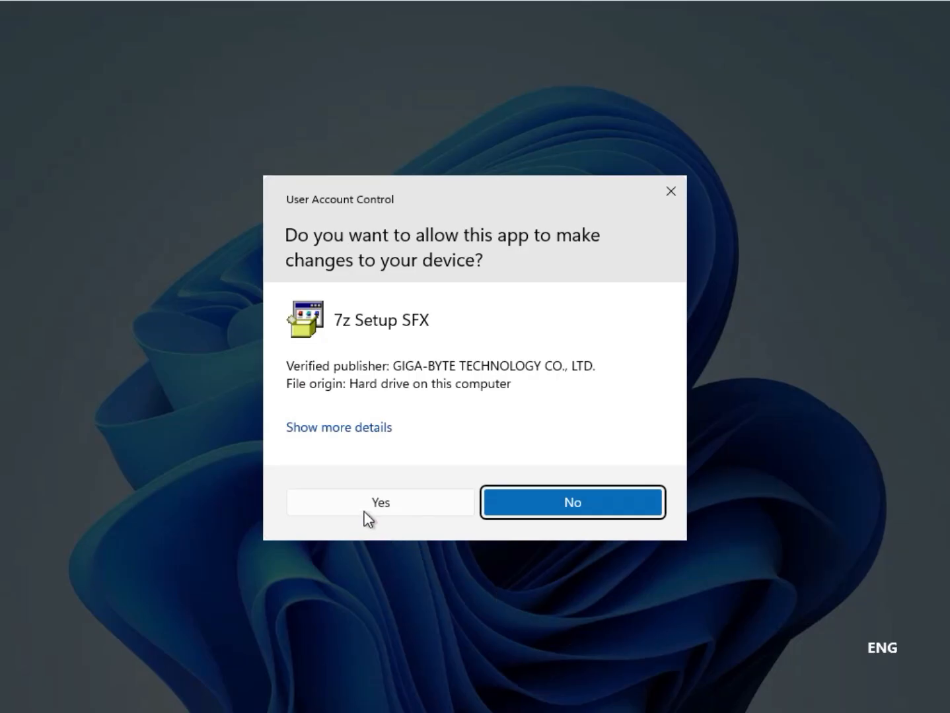
click(370, 503)
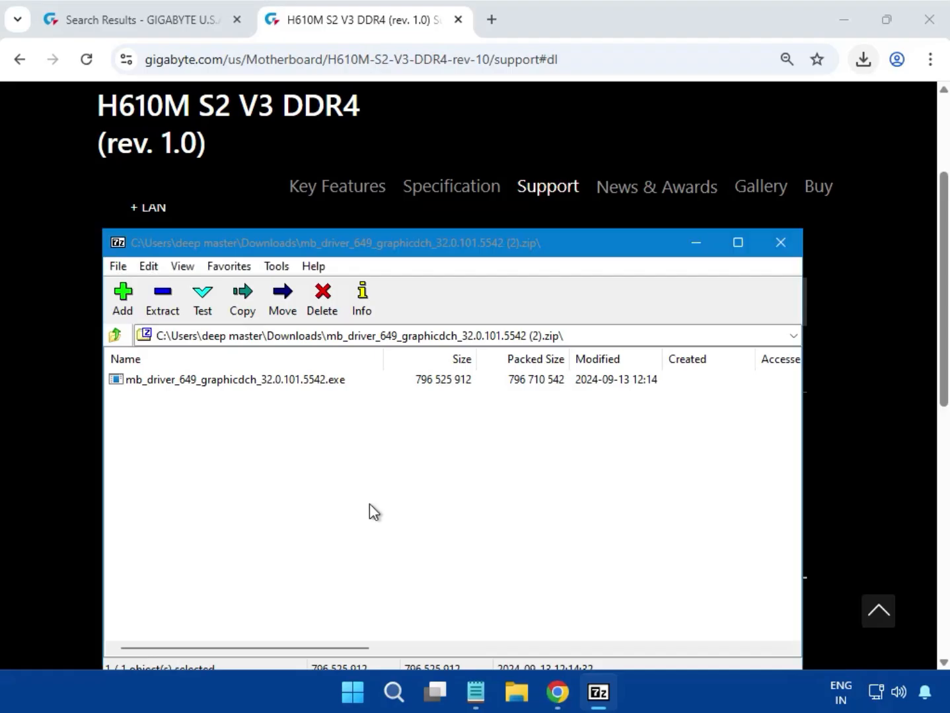